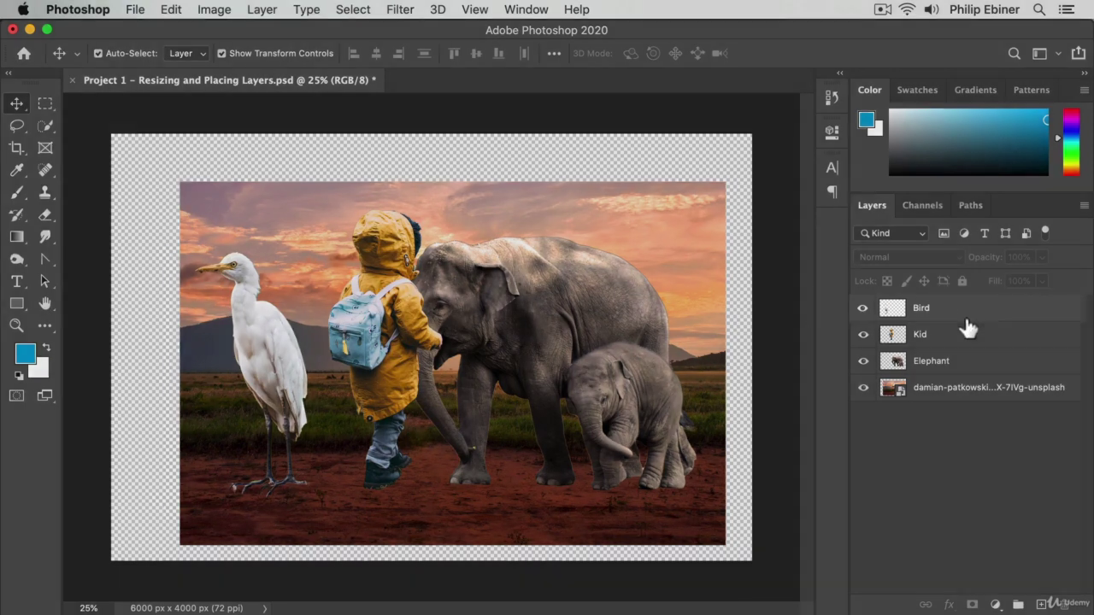
# - Select the Bird, Kid and Elephant layers together, then clear the selection
pyautogui.click(965, 321)
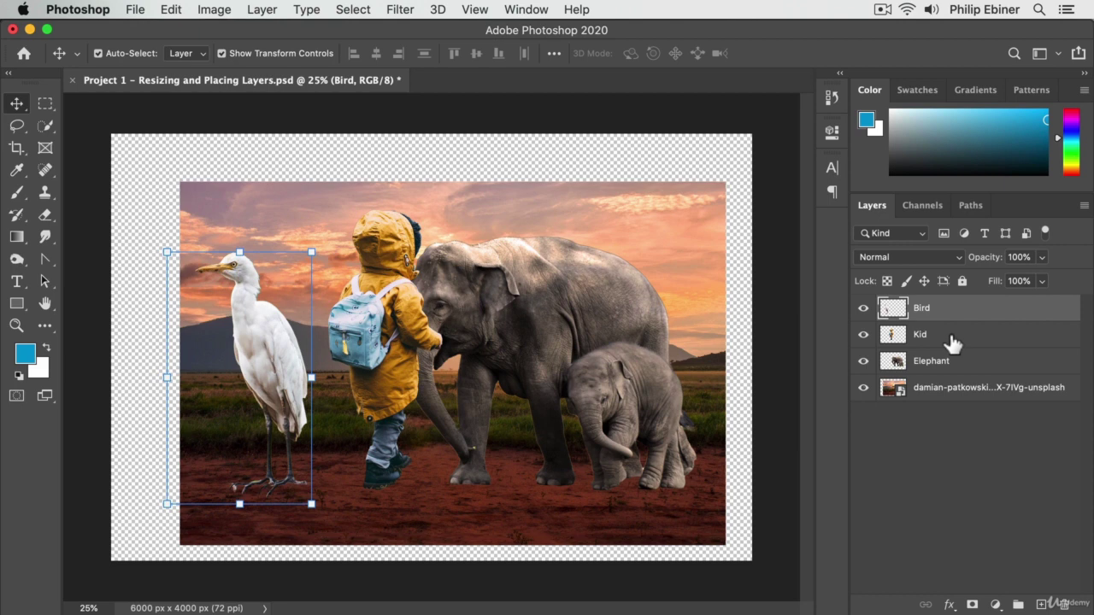
pyautogui.keyDown('shift'); pyautogui.click(951, 335); pyautogui.keyUp('shift')
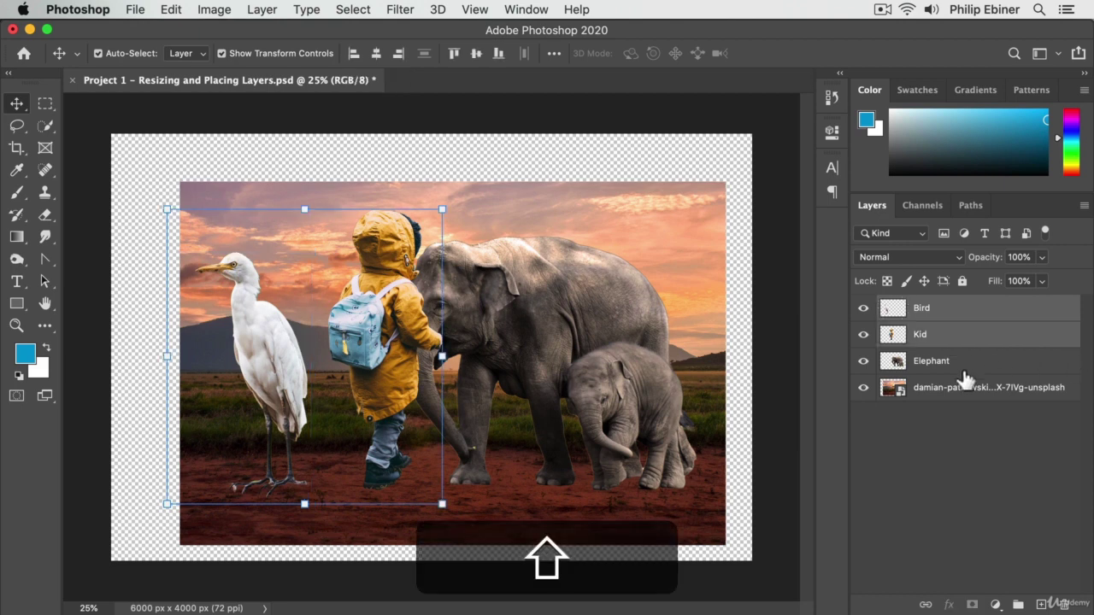
pyautogui.click(946, 376)
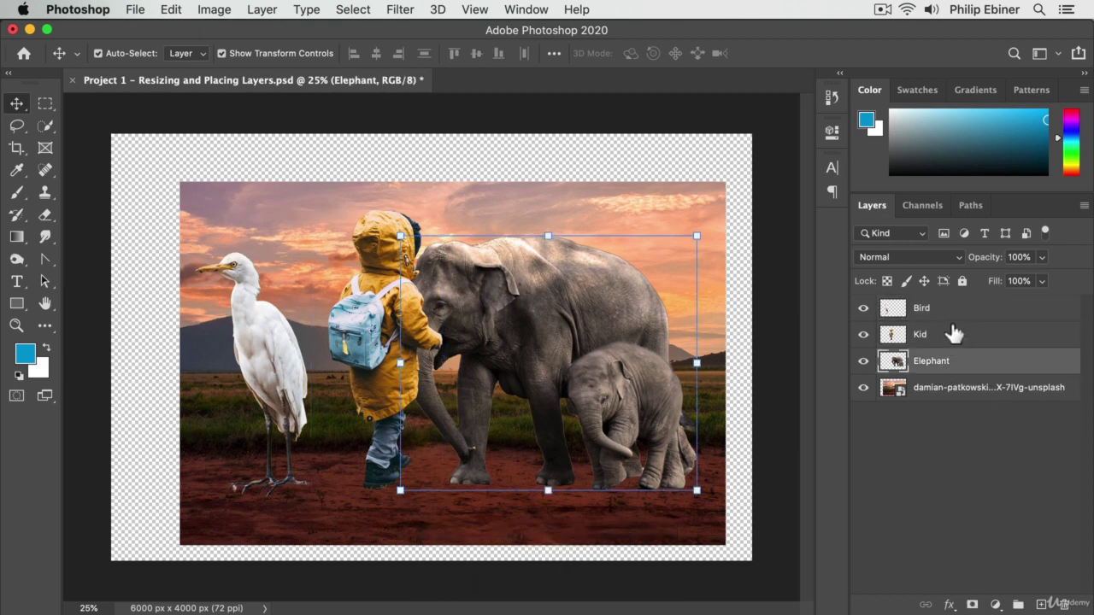
pyautogui.keyDown('shift'); pyautogui.click(946, 321); pyautogui.keyUp('shift')
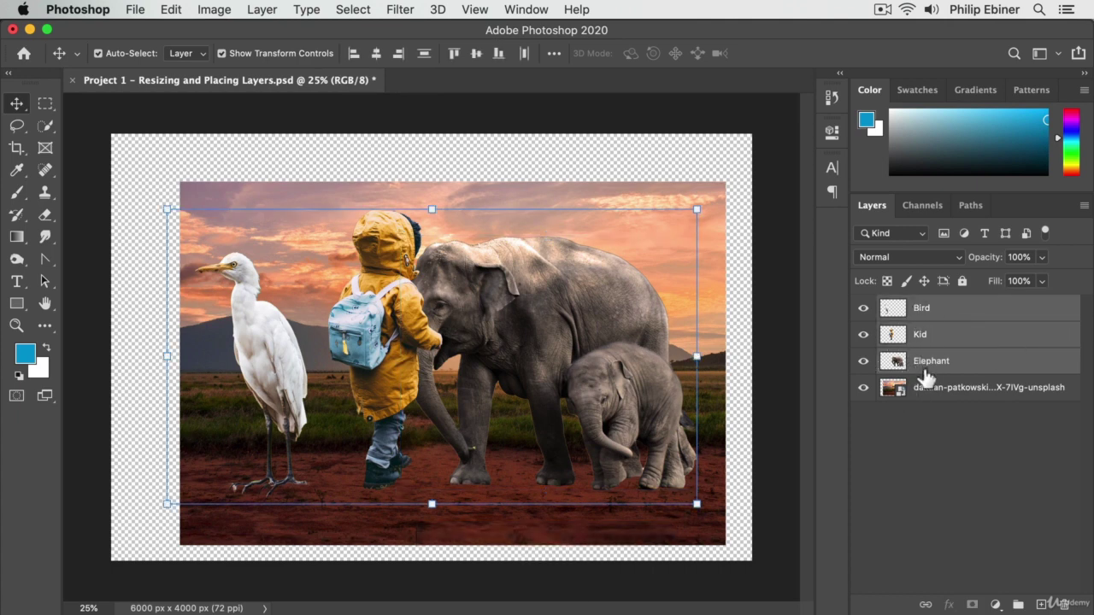
pyautogui.click(964, 409)
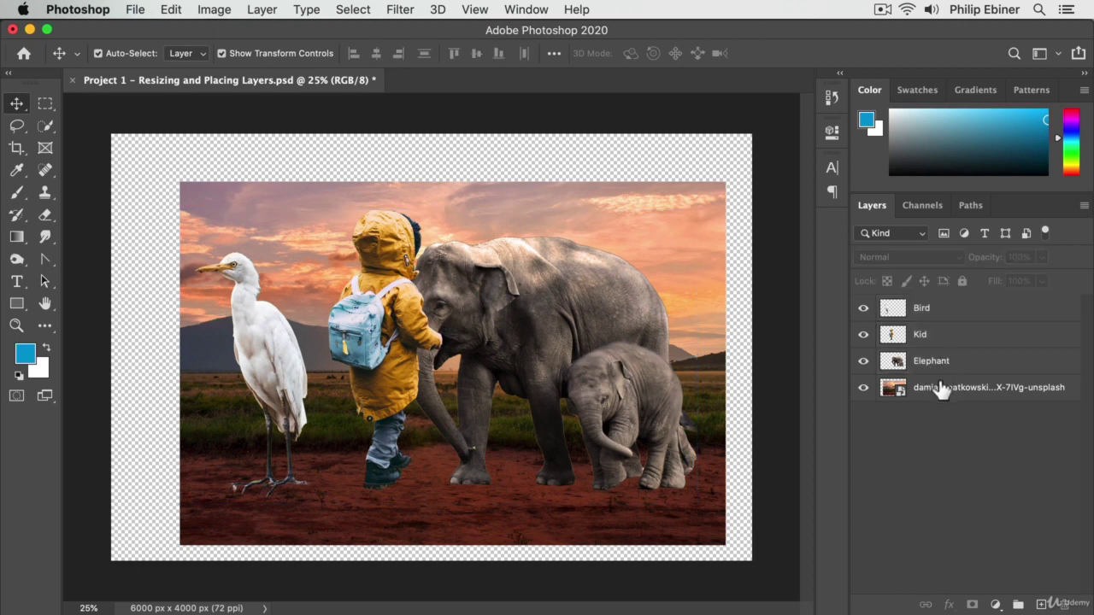
# - Select the background photo plus the Bird, Kid and Elephant layers as one selection
pyautogui.click(1056, 381)
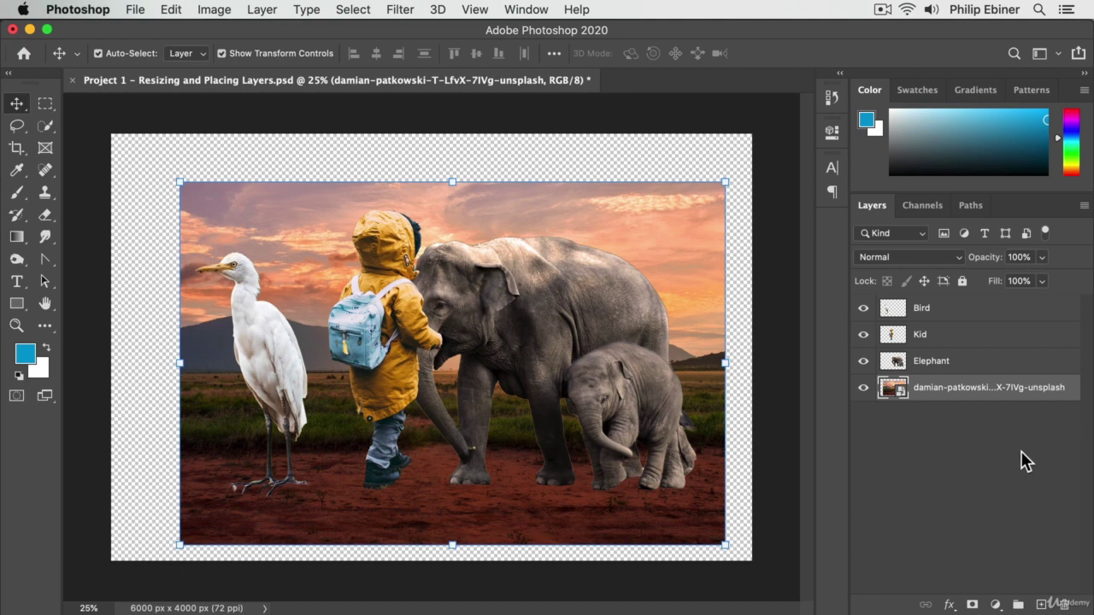
pyautogui.keyDown('super'); pyautogui.click(953, 314); pyautogui.keyUp('super')
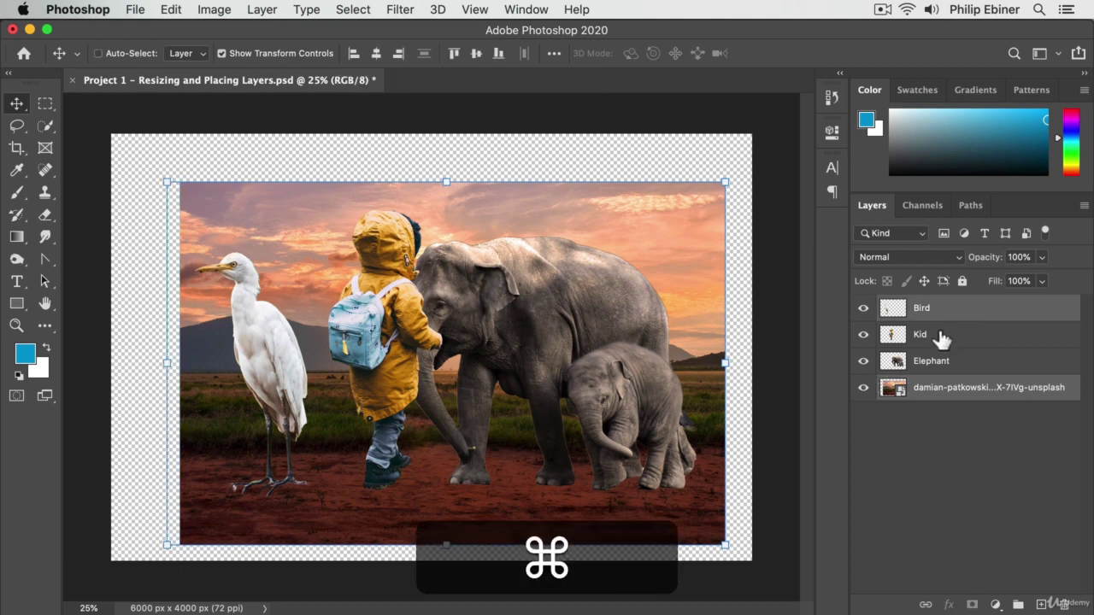
pyautogui.keyDown('super'); pyautogui.click(939, 338); pyautogui.keyUp('super')
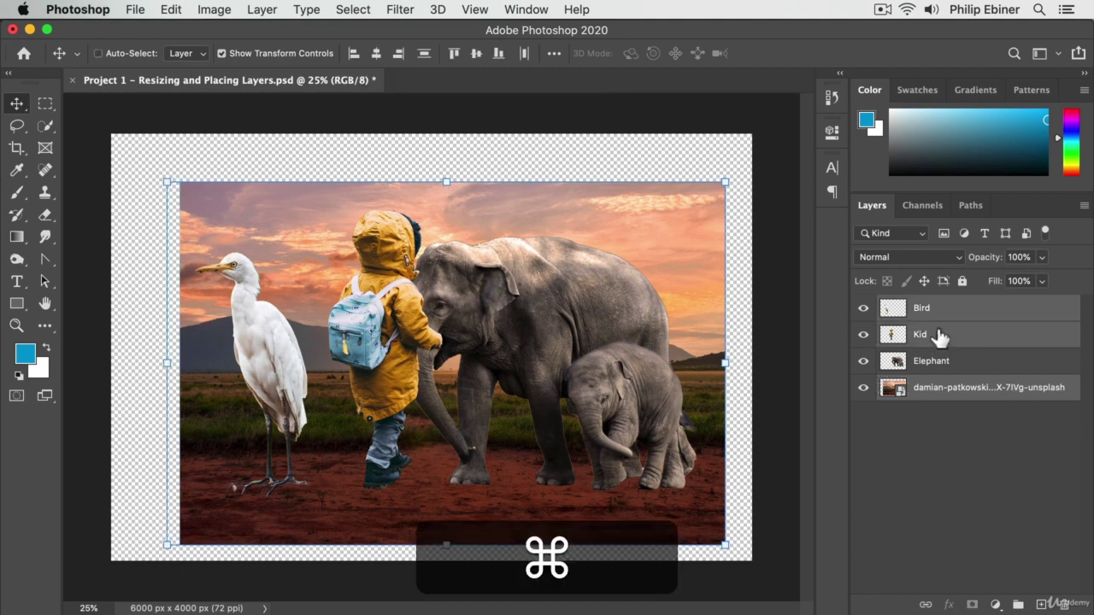
pyautogui.keyDown('super'); pyautogui.click(960, 371); pyautogui.keyUp('super')
pyautogui.click(927, 480)
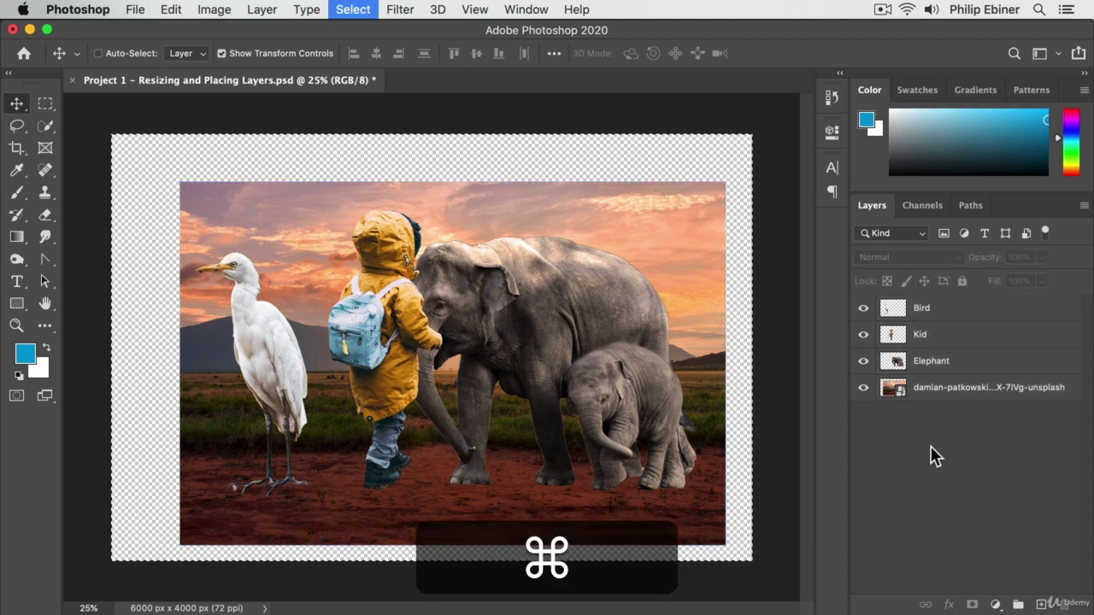
pyautogui.click(947, 392)
pyautogui.keyDown('shift'); pyautogui.click(951, 319); pyautogui.keyUp('shift')
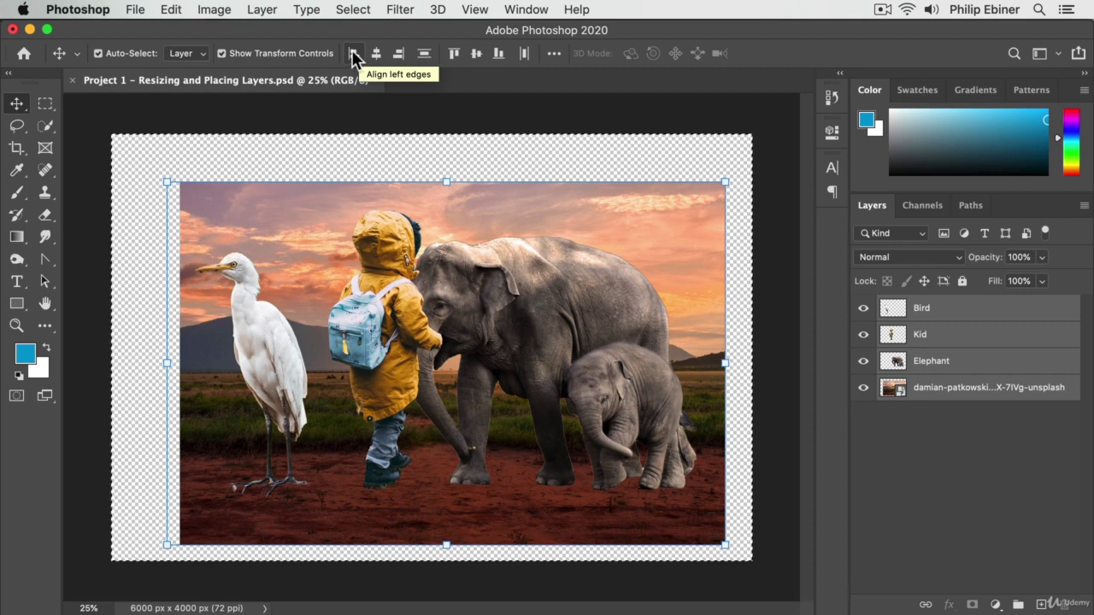
# - Align the bird, kid, elephants and photo on their left edges, then reselect all four layers
pyautogui.click(351, 49)
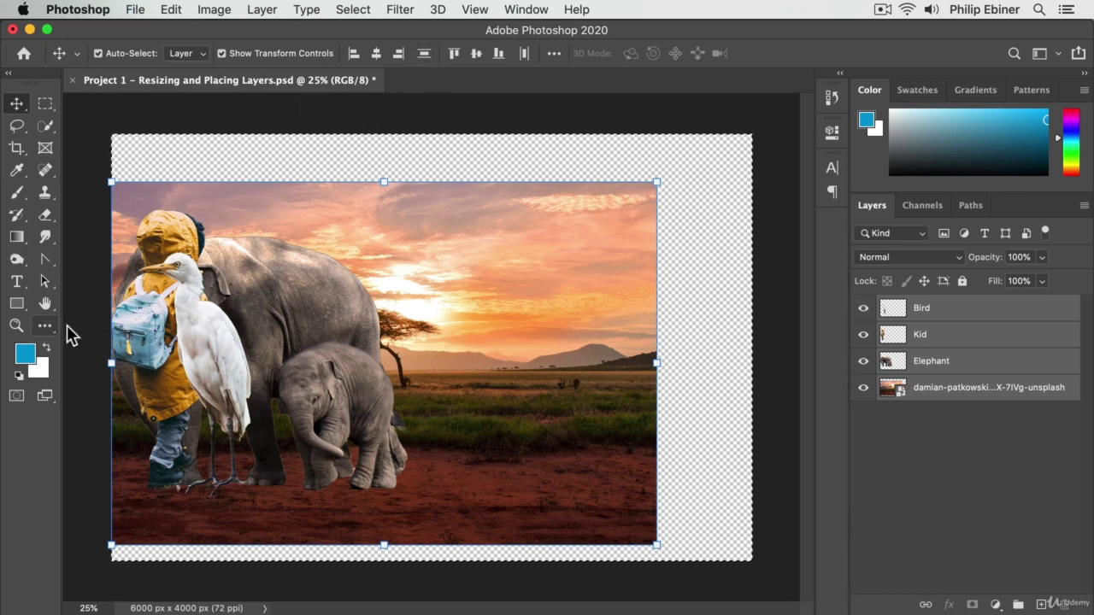
pyautogui.hotkey('alt', '[')
pyautogui.press('m')
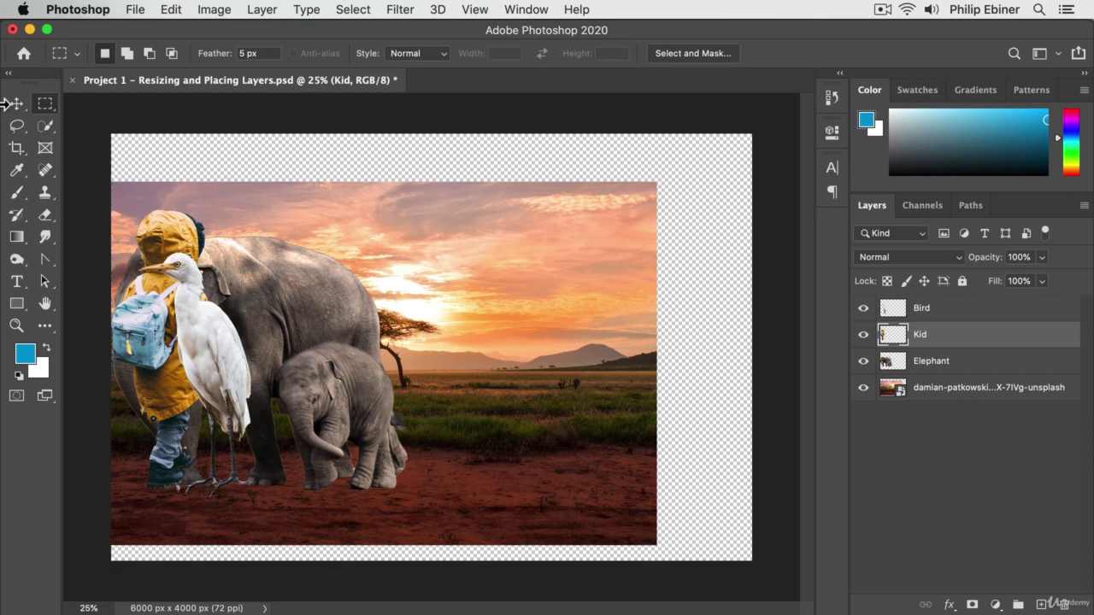
pyautogui.press('v')
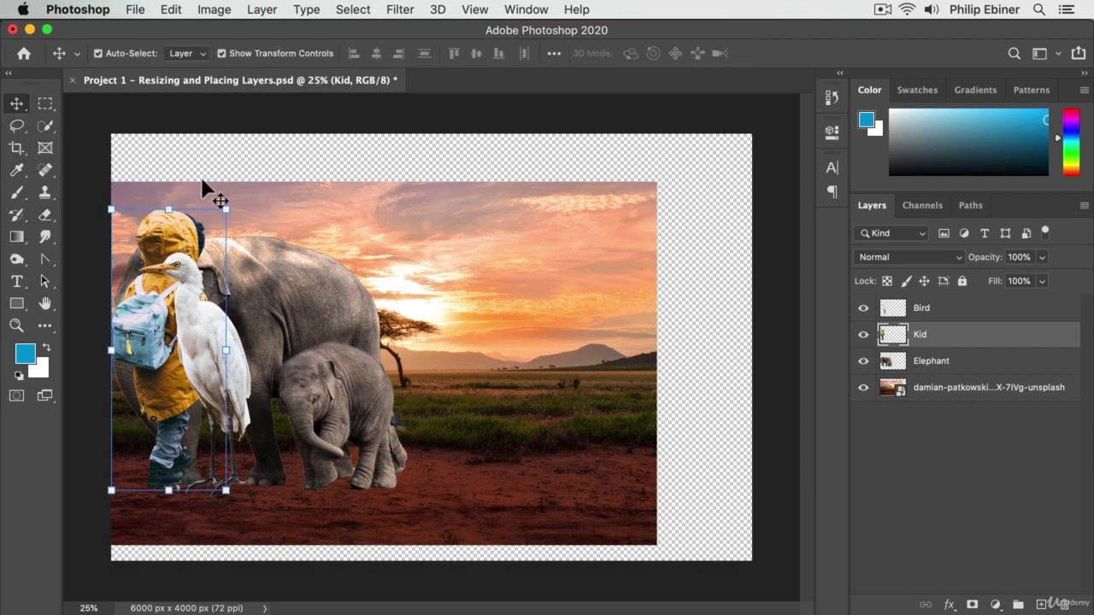
pyautogui.click(983, 311)
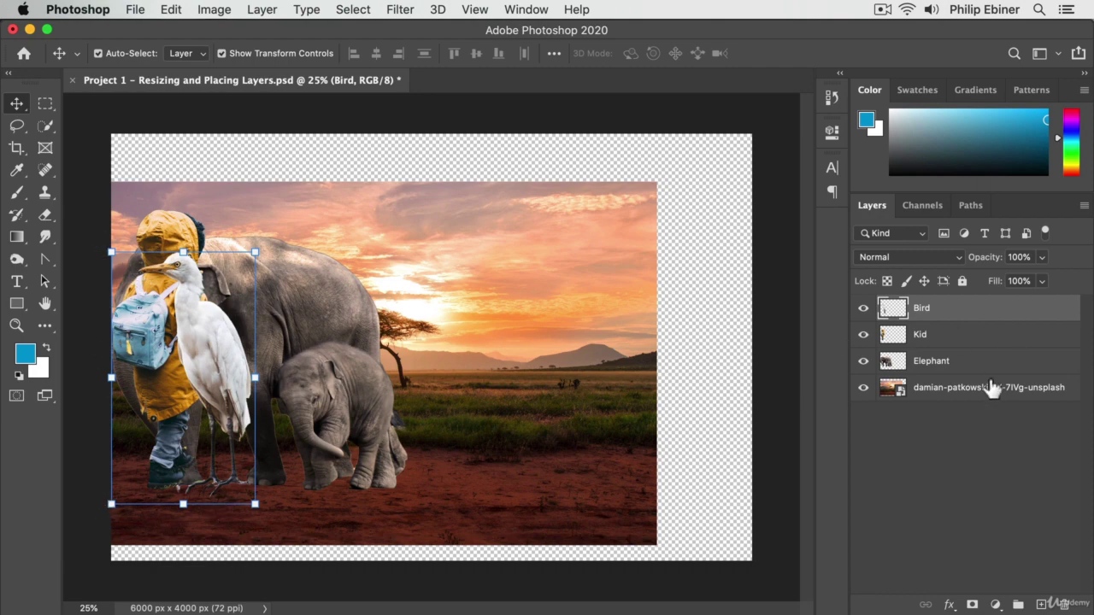
pyautogui.keyDown('shift'); pyautogui.click(991, 389); pyautogui.keyUp('shift')
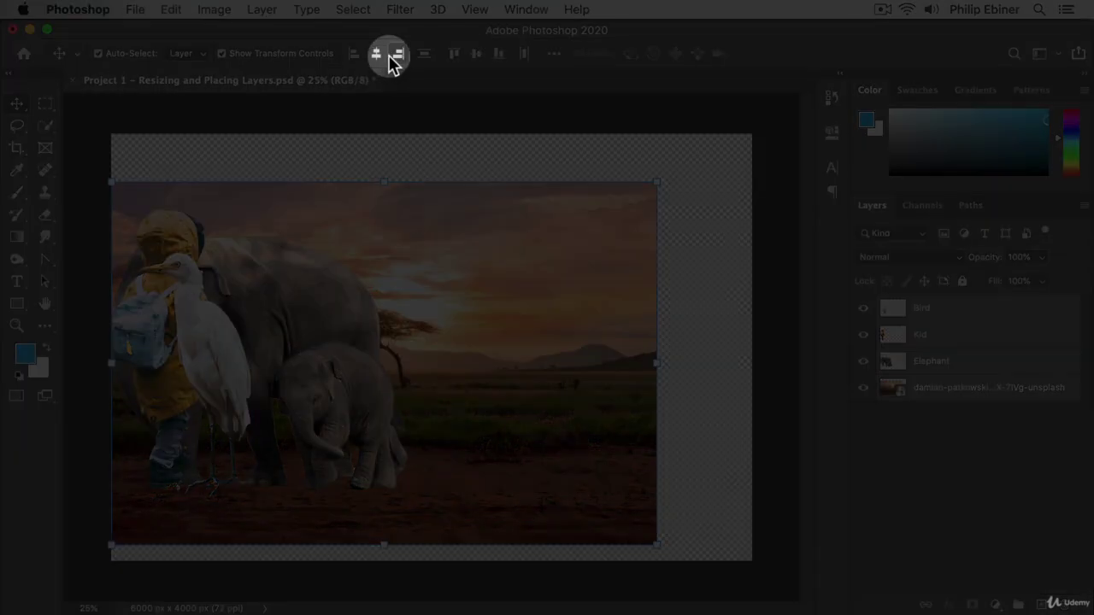
# - Try horizontal-centre, right, top and bottom alignment, ending with vertical centres
pyautogui.click(378, 55)
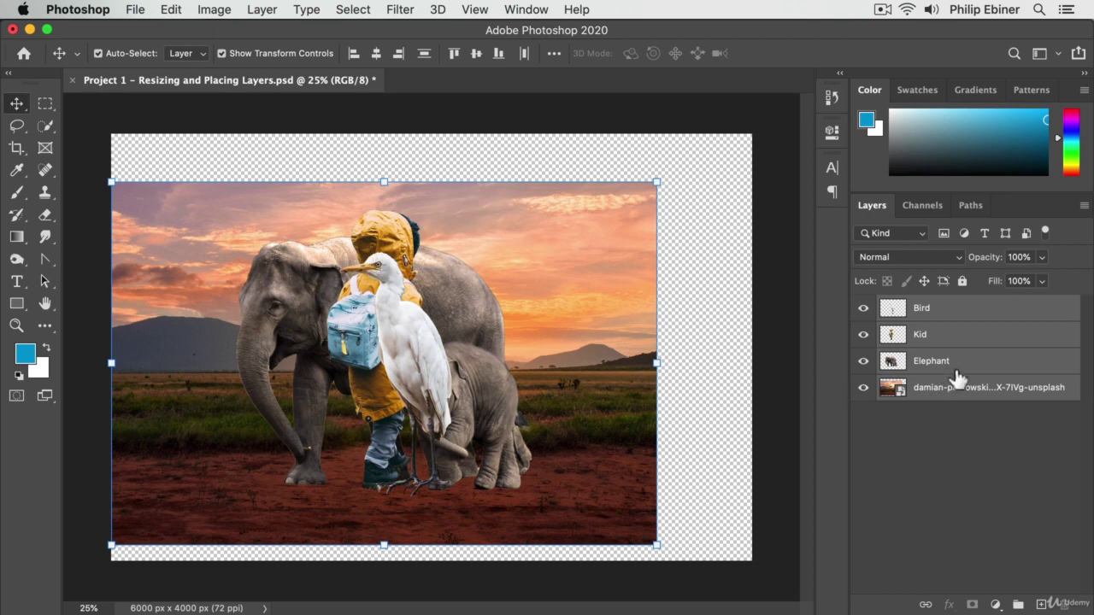
pyautogui.click(399, 54)
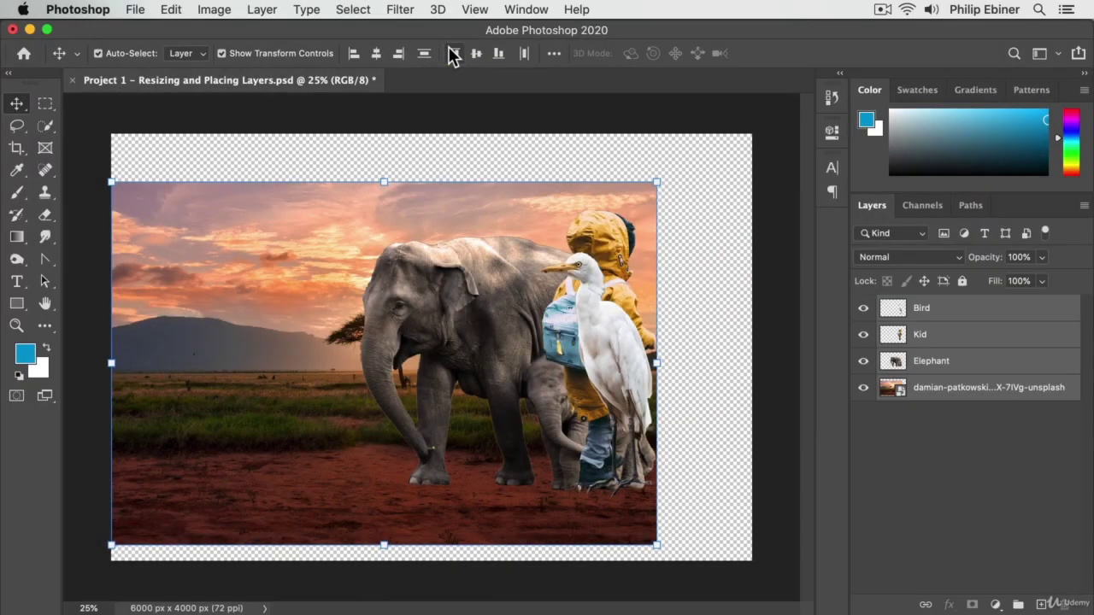
pyautogui.click(453, 54)
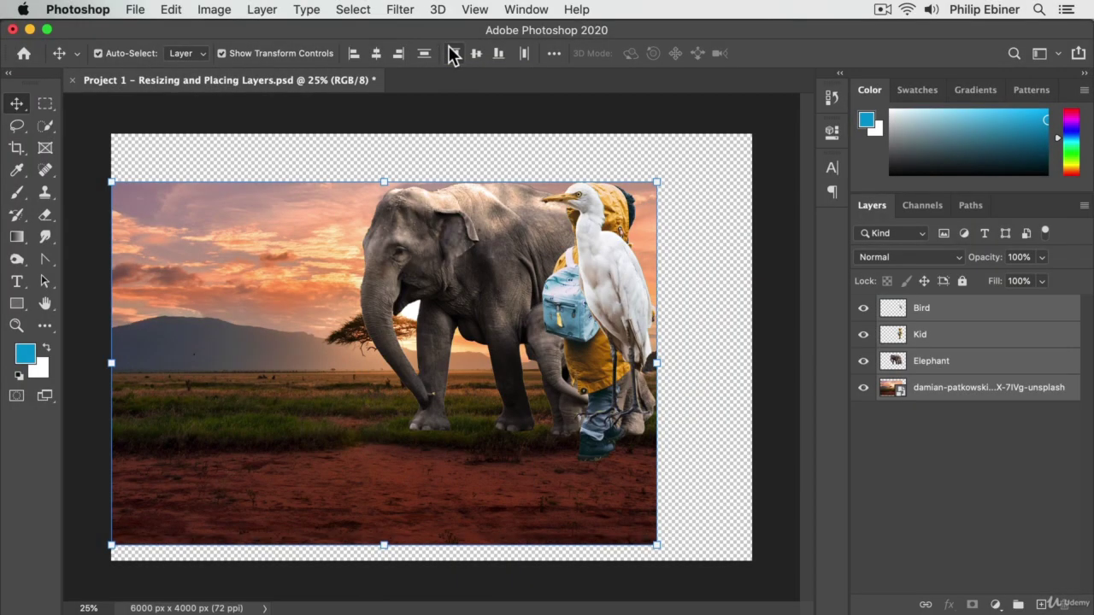
pyautogui.click(496, 54)
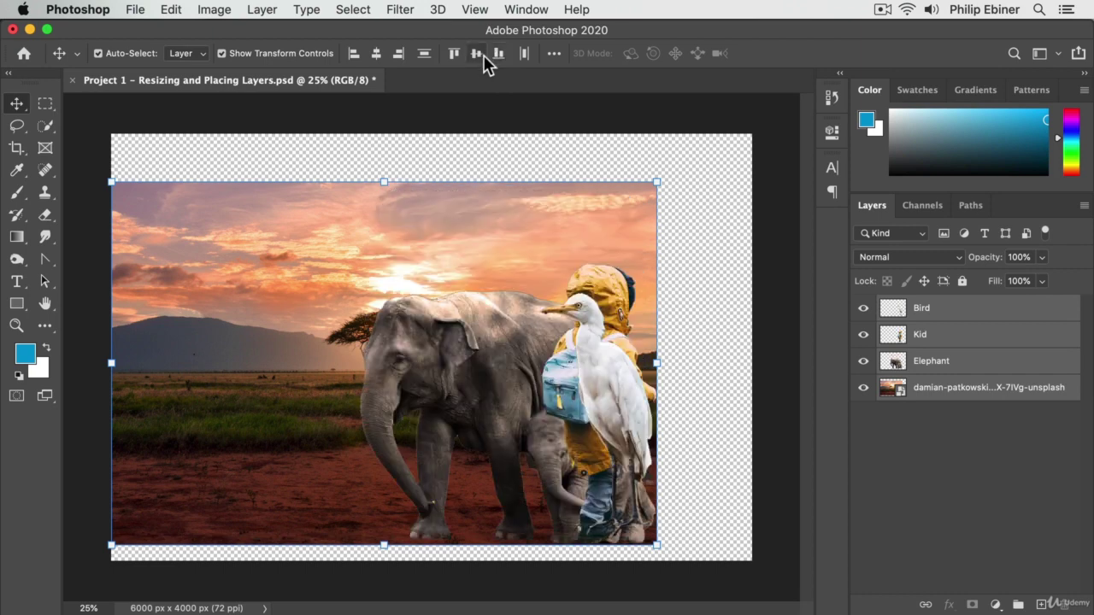
pyautogui.click(481, 54)
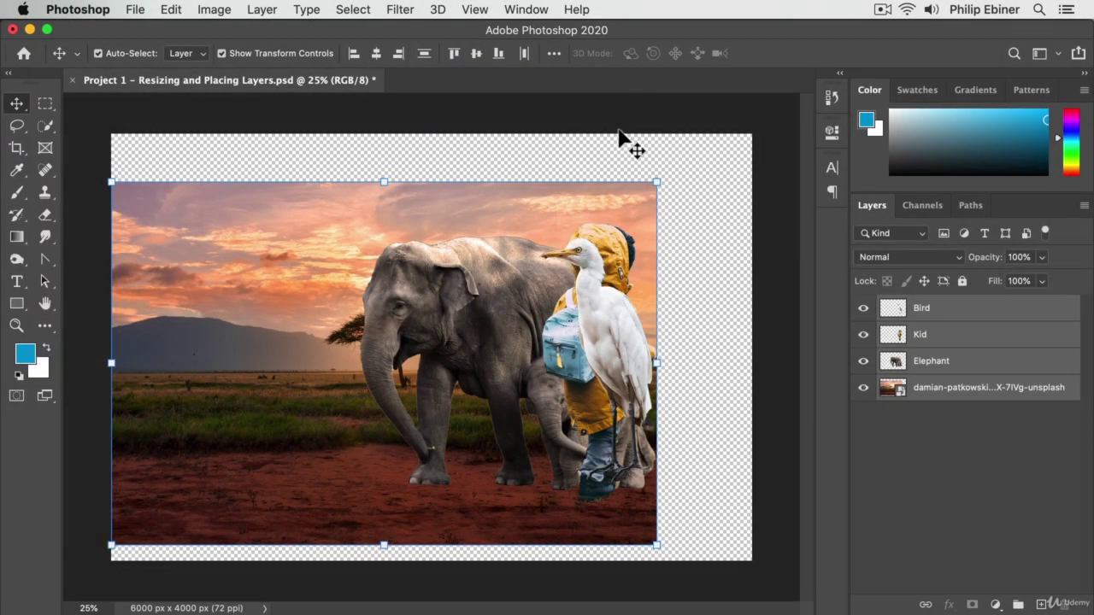
# - Drag the bird and elephants to the left and the kid right past the photo edge
pyautogui.click(627, 141)
pyautogui.moveTo(571, 325); pyautogui.dragTo(147, 324)
pyautogui.moveTo(478, 293); pyautogui.dragTo(340, 293)
pyautogui.moveTo(627, 324); pyautogui.dragTo(739, 314)
pyautogui.moveTo(360, 313)
pyautogui.mouseDown()
pyautogui.moveTo(342, 299)
pyautogui.moveTo(365, 293)
pyautogui.mouseUp()
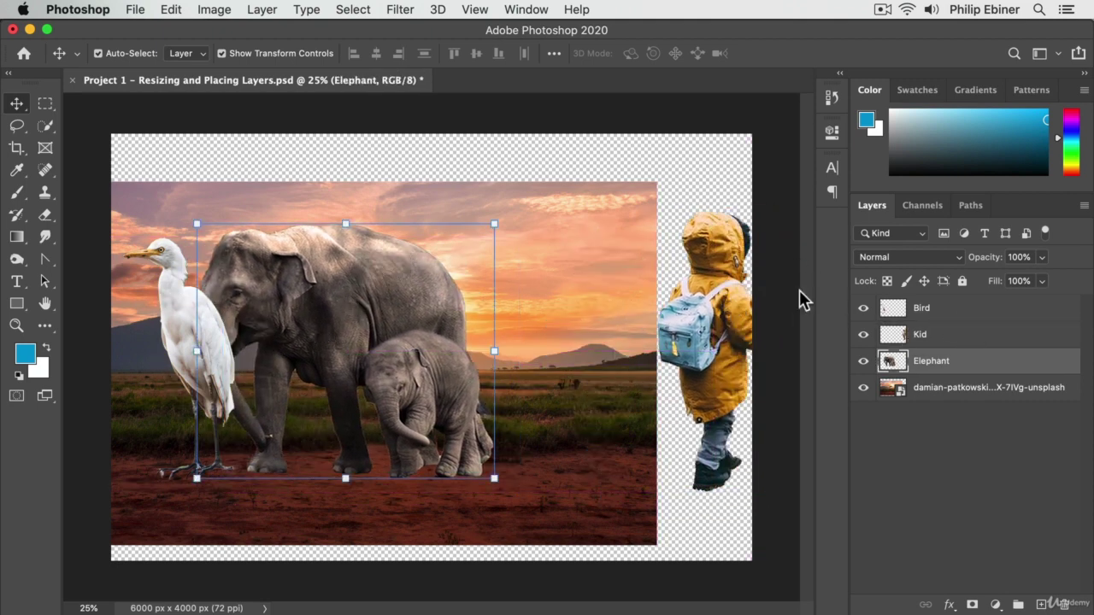
# - Distribute the Bird, Kid and Elephant layers horizontally and scale them to about 87.35%
pyautogui.keyDown('shift'); pyautogui.click(970, 309); pyautogui.keyUp('shift')
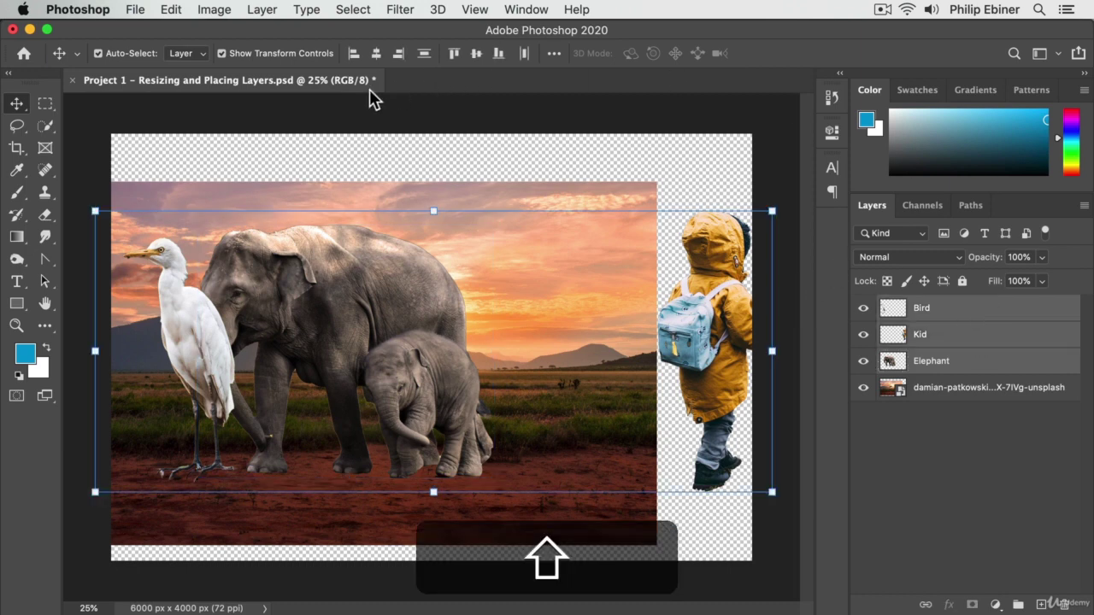
pyautogui.click(525, 51)
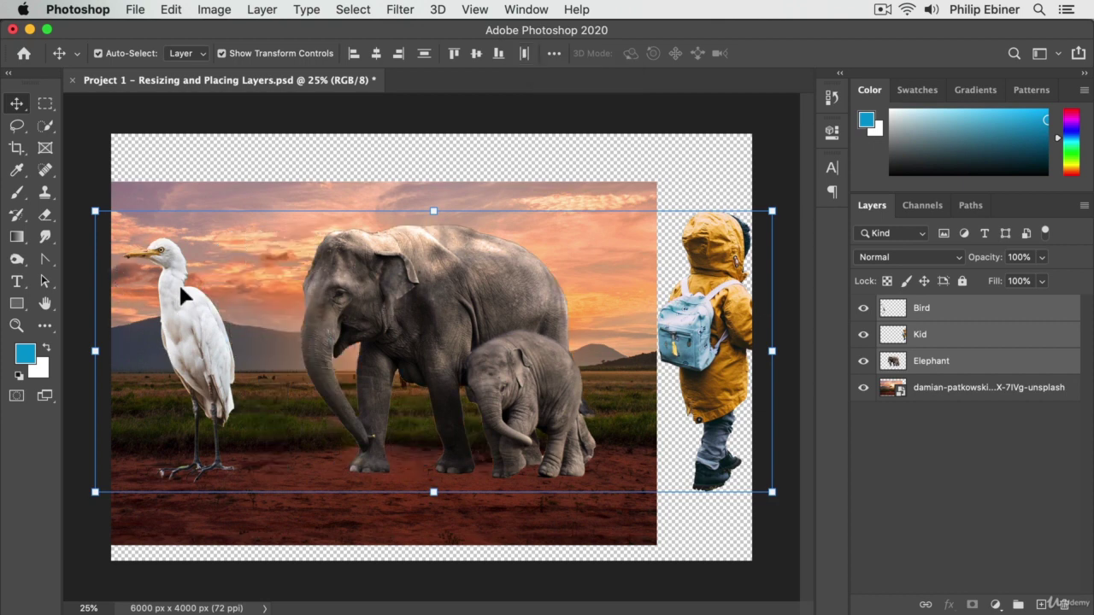
pyautogui.moveTo(772, 210); pyautogui.dragTo(685, 247)
pyautogui.moveTo(586, 366); pyautogui.dragTo(630, 355)
pyautogui.click(987, 453)
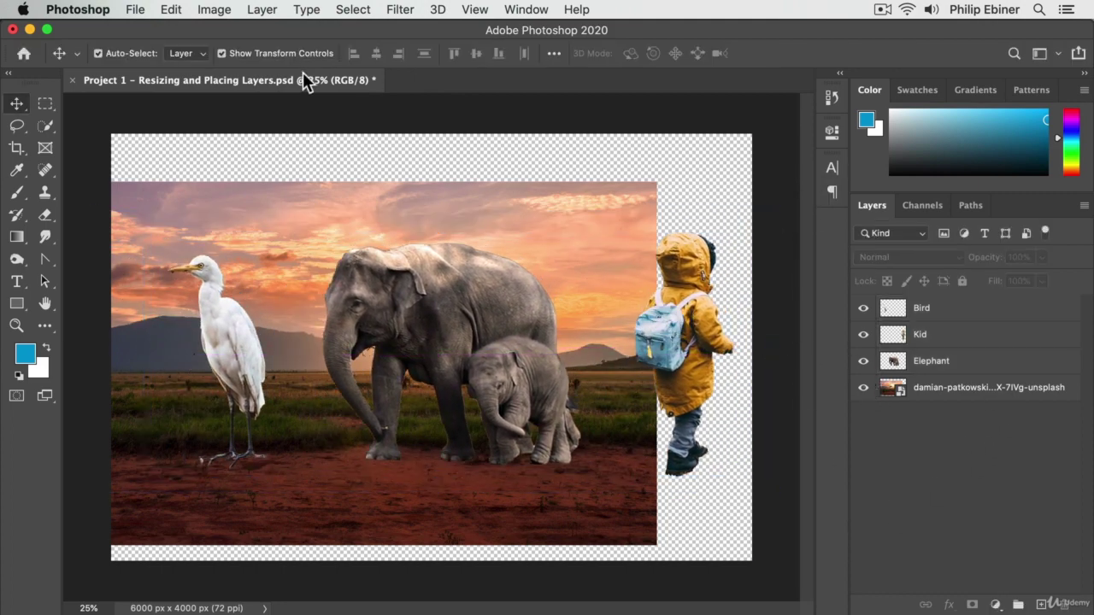
# - Hide the four layers and draw a perfect circle left of centre with the Ellipse Tool
pyautogui.moveTo(863, 389); pyautogui.dragTo(871, 261)
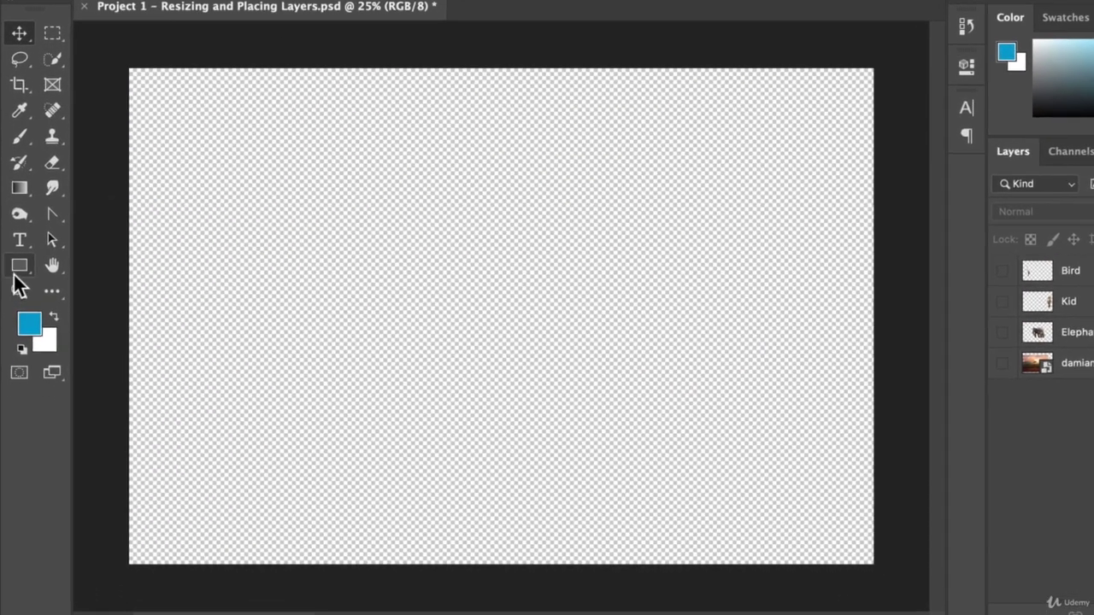
pyautogui.rightClick(16, 270)
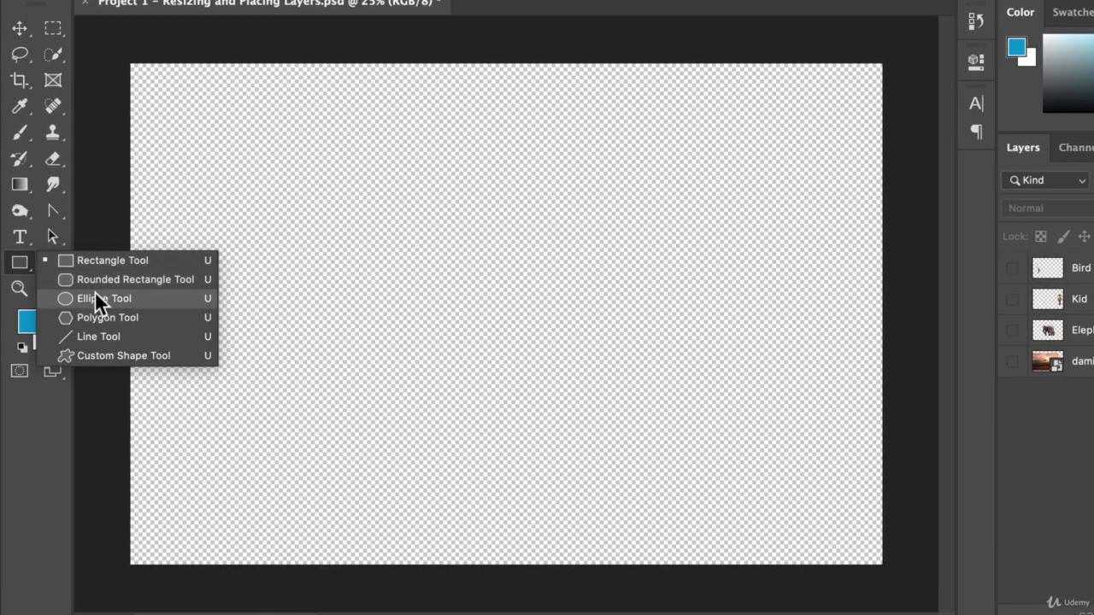
pyautogui.click(95, 297)
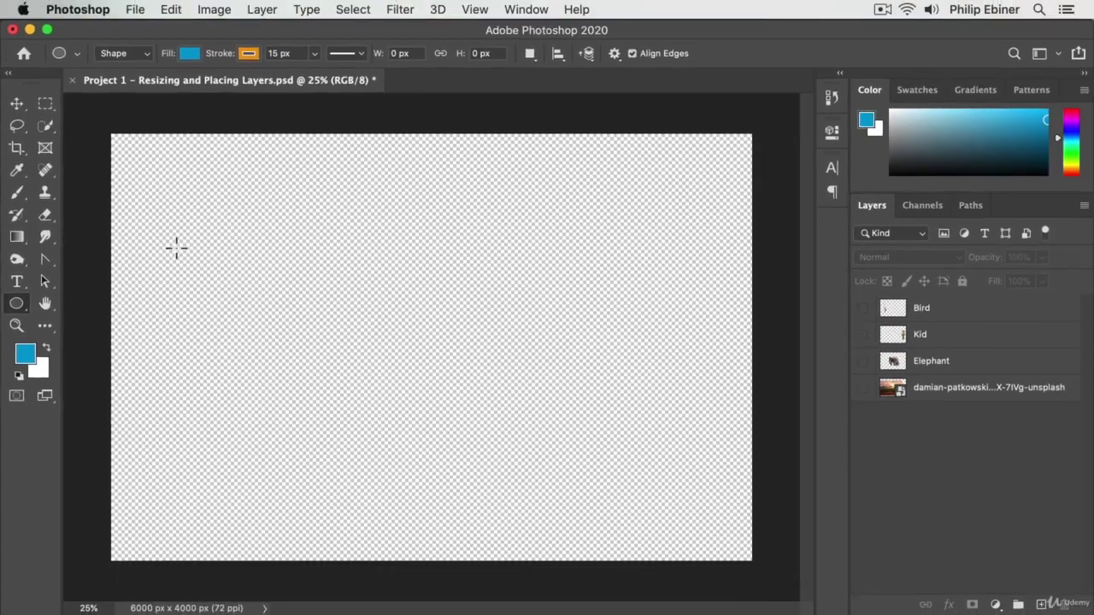
pyautogui.moveTo(176, 248); pyautogui.dragTo(252, 325)
pyautogui.press('shift')
pyautogui.press('shift')
# - Nudge the circle slightly right and down, and close the Properties panel
pyautogui.click(16, 103)
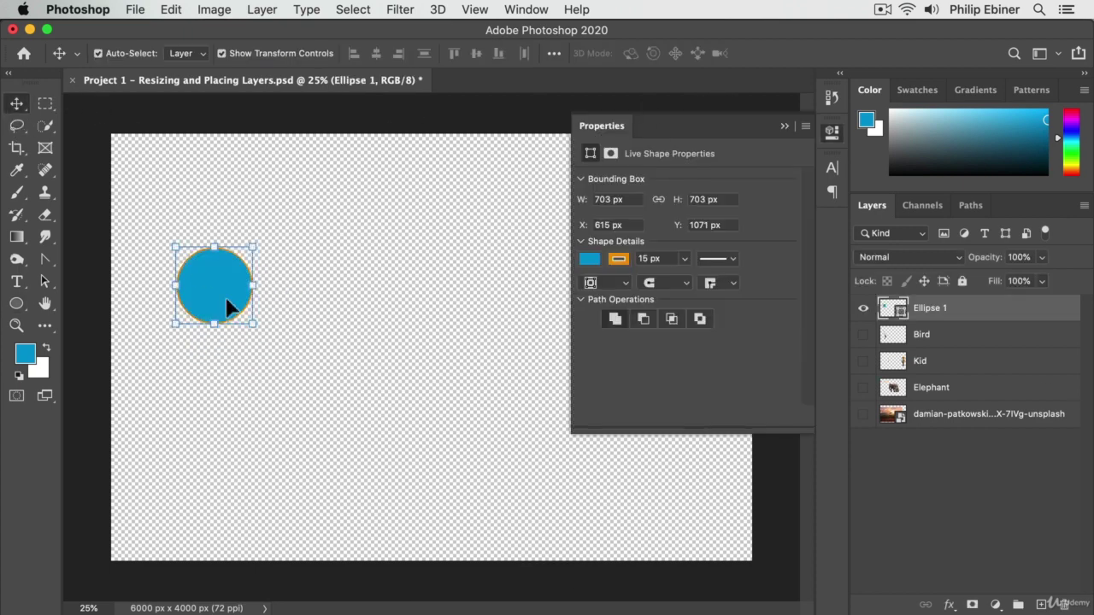
pyautogui.moveTo(225, 286); pyautogui.dragTo(270, 325)
pyautogui.click(832, 134)
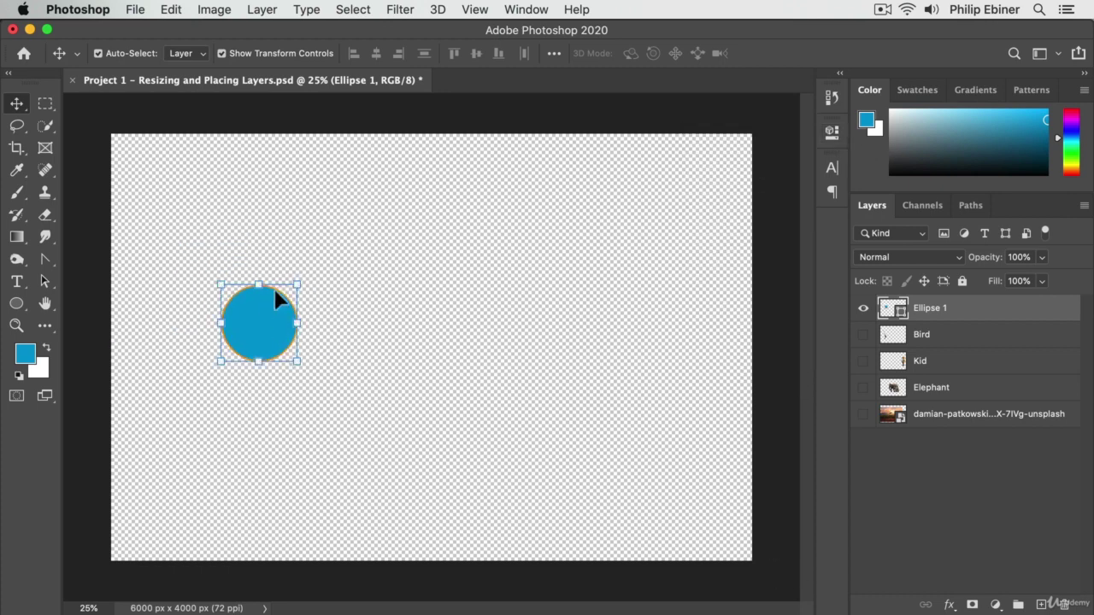
# - Alt-drag two copies of the circle to the right, one lower and one toward the upper right
pyautogui.press('super')
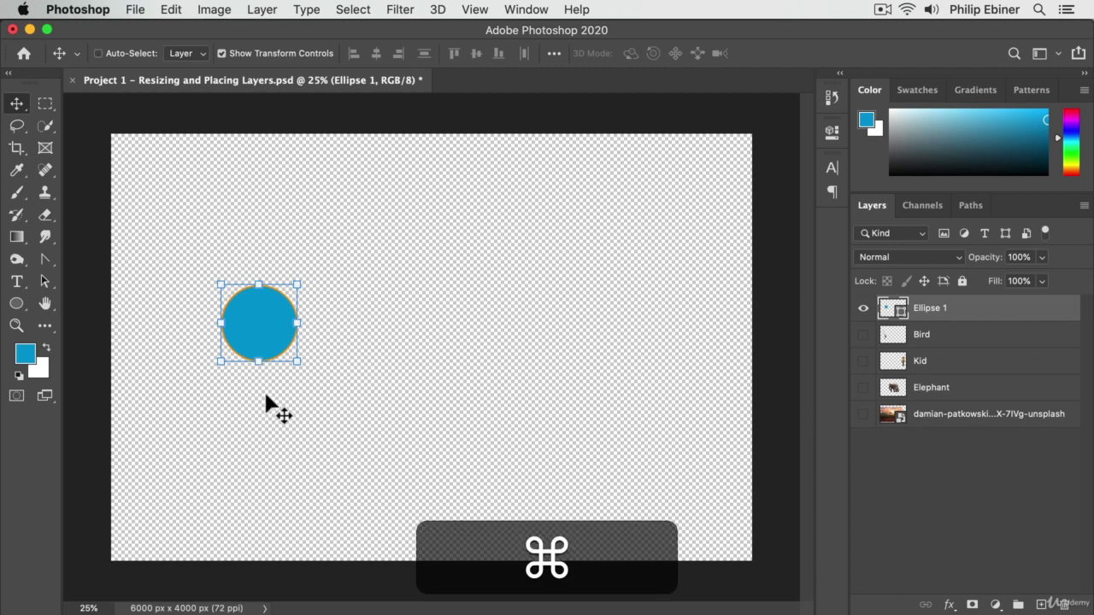
pyautogui.moveTo(303, 341); pyautogui.dragTo(444, 342)
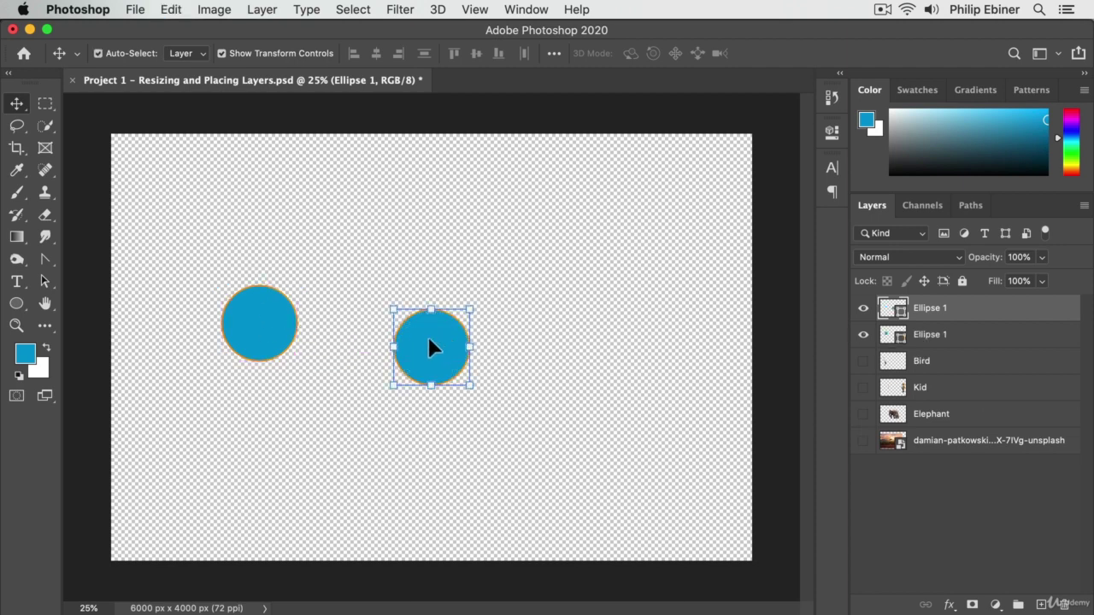
pyautogui.press('alt')
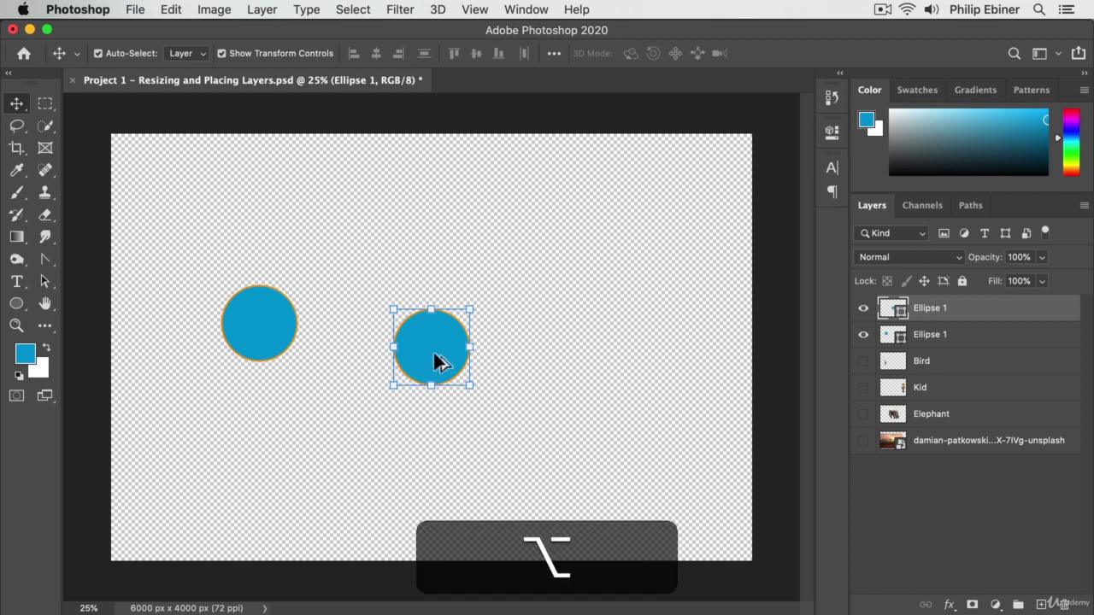
pyautogui.moveTo(450, 366); pyautogui.dragTo(589, 308)
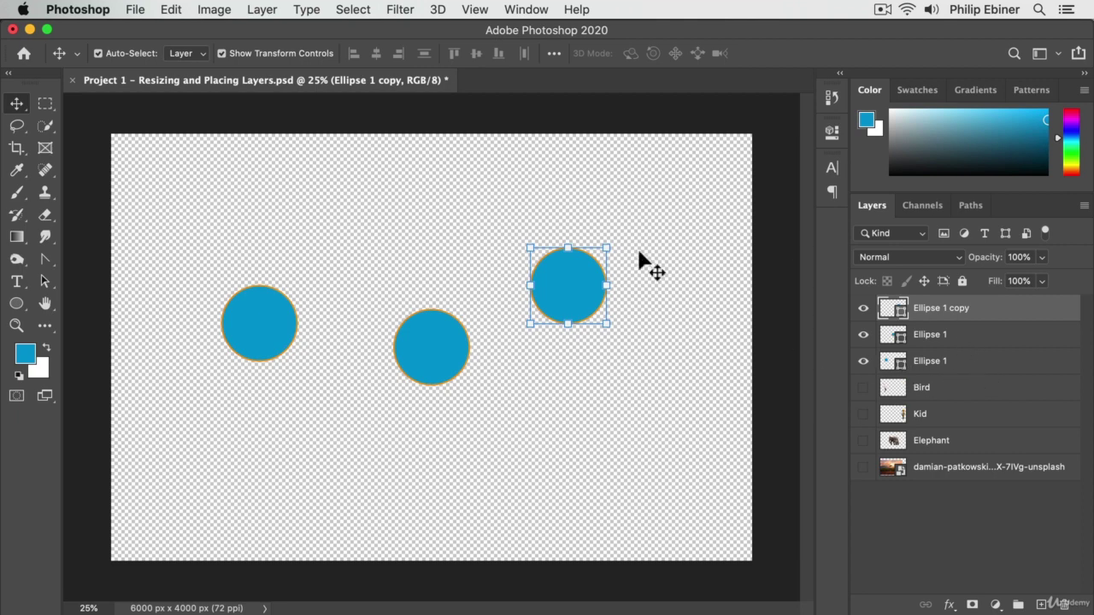
# - Move the newest copy to the upper right and the middle circle down, then select all three circles
pyautogui.moveTo(557, 286); pyautogui.dragTo(664, 249)
pyautogui.moveTo(402, 342); pyautogui.dragTo(579, 508)
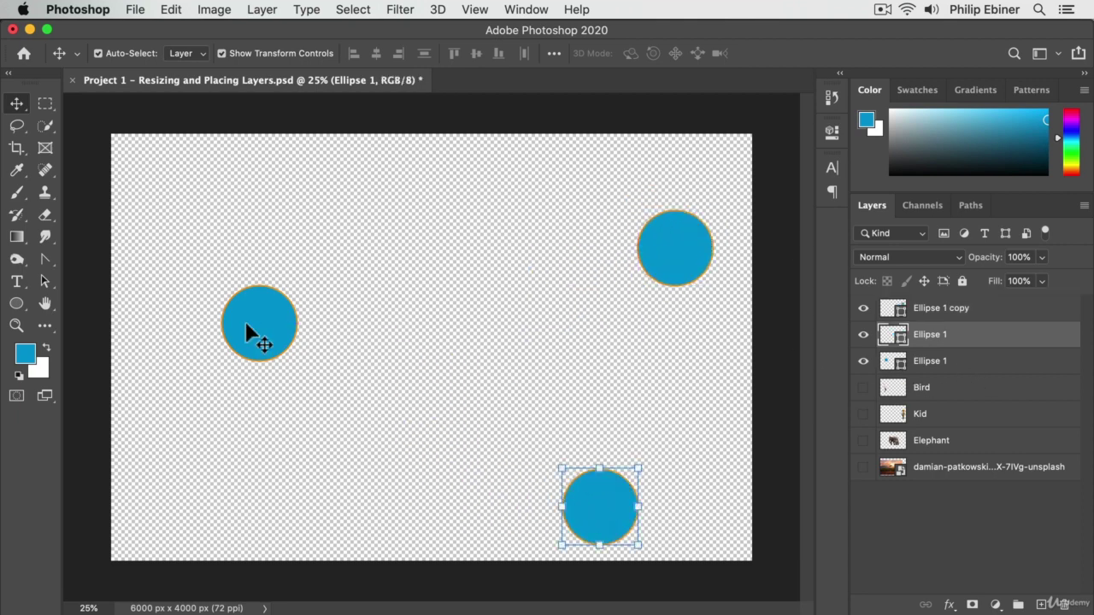
pyautogui.click(978, 361)
pyautogui.keyDown('shift'); pyautogui.click(984, 318); pyautogui.keyUp('shift')
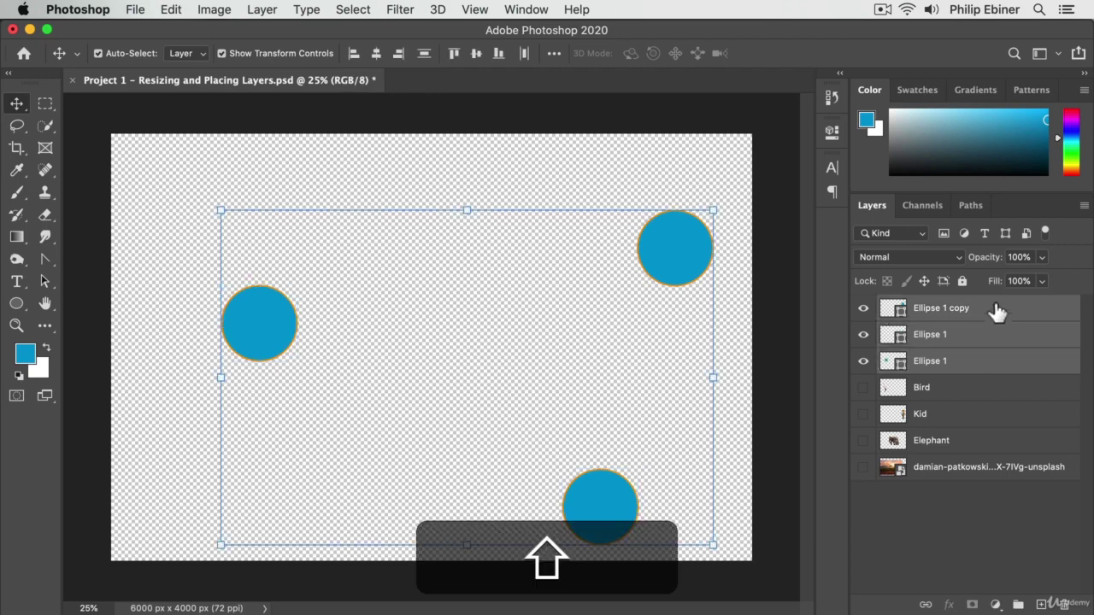
# - Distribute the circles horizontally and align their vertical centres, undoing a vertical distribute
pyautogui.click(524, 53)
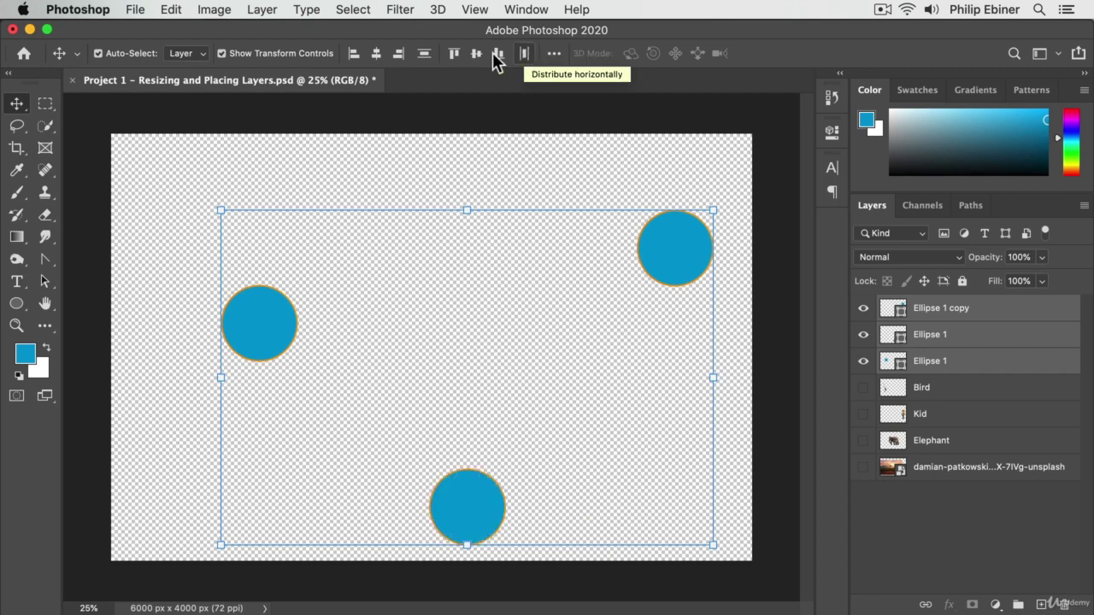
pyautogui.click(424, 53)
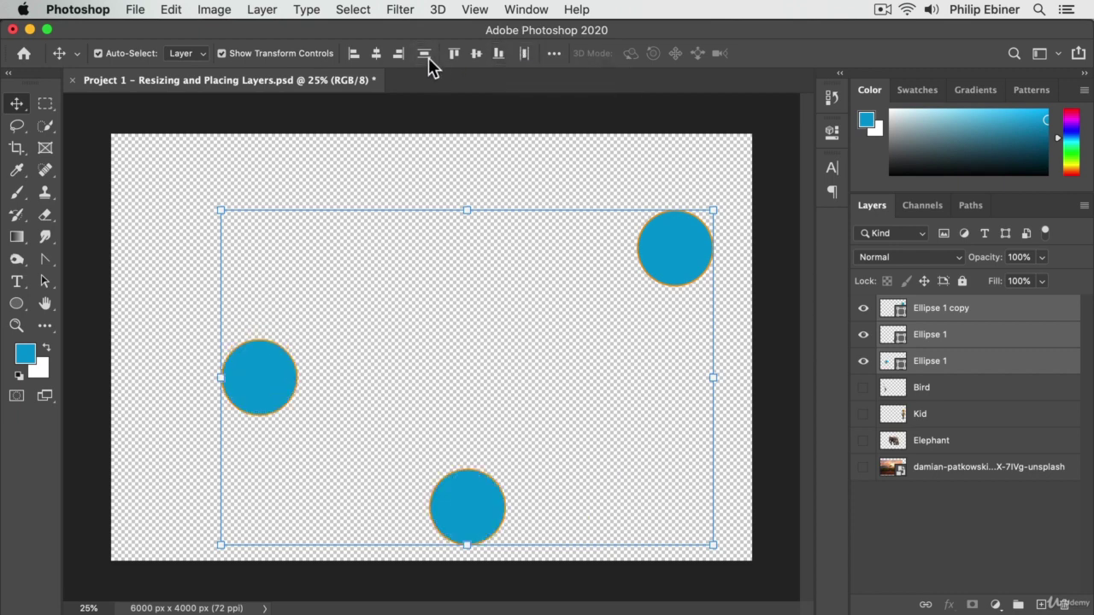
pyautogui.press('super+z')
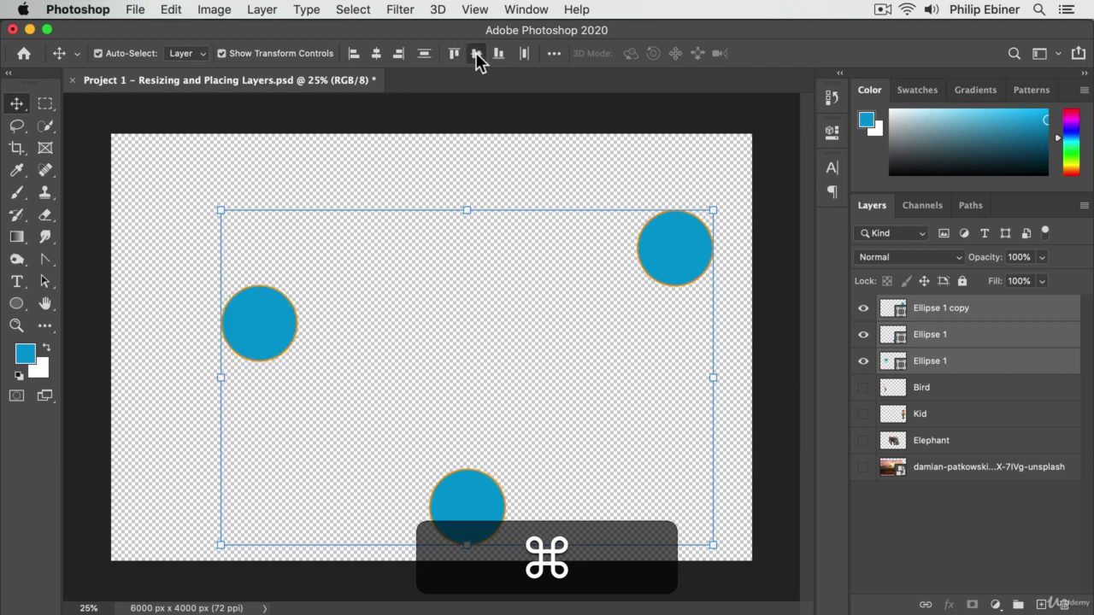
pyautogui.click(476, 53)
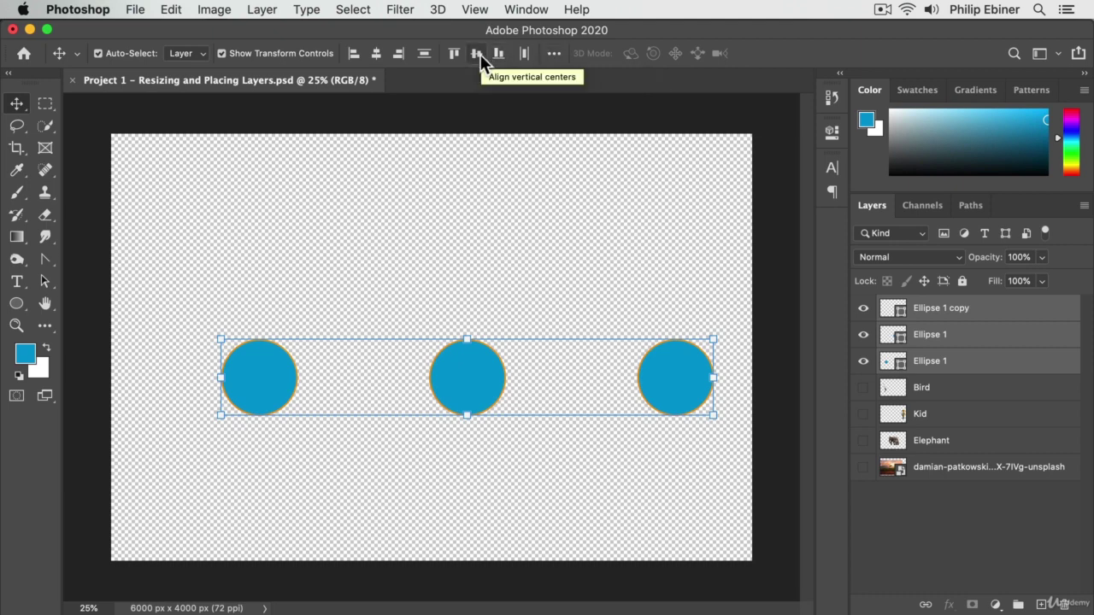
# - Scatter the circles: middle one up, right one to the top-right, left one to the bottom-left
pyautogui.click(510, 272)
pyautogui.moveTo(495, 389); pyautogui.dragTo(483, 334)
pyautogui.moveTo(699, 352); pyautogui.dragTo(705, 159)
pyautogui.moveTo(271, 375); pyautogui.dragTo(181, 490)
# - Marquee-select all three circles, align their horizontal centres and distribute them vertically
pyautogui.moveTo(764, 176); pyautogui.dragTo(135, 529)
pyautogui.click(769, 349)
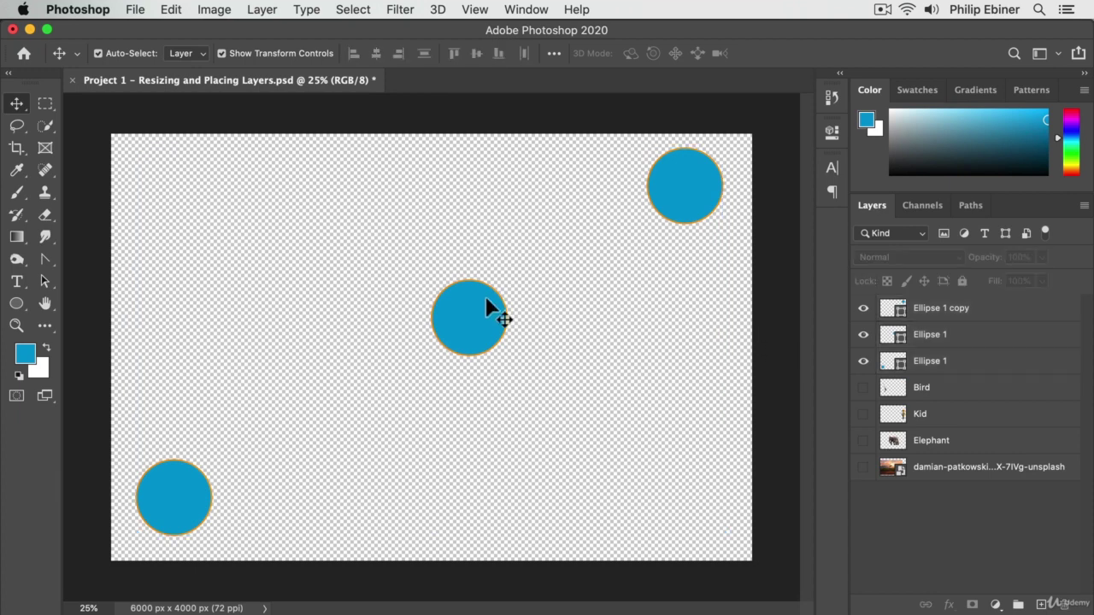
pyautogui.moveTo(484, 299); pyautogui.dragTo(397, 439)
pyautogui.moveTo(776, 122); pyautogui.dragTo(97, 536)
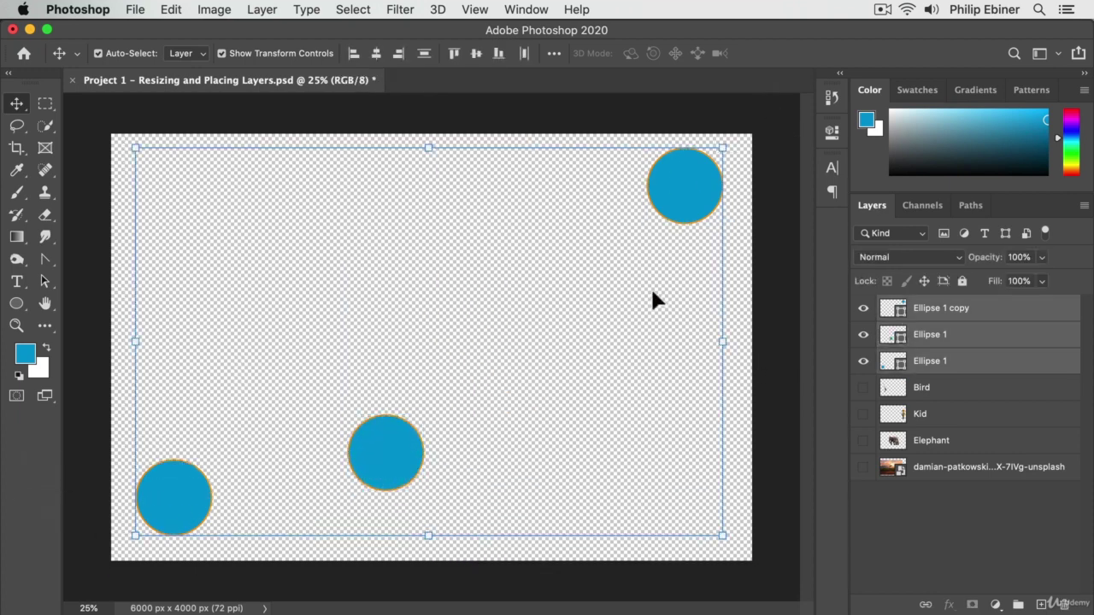
pyautogui.click(375, 54)
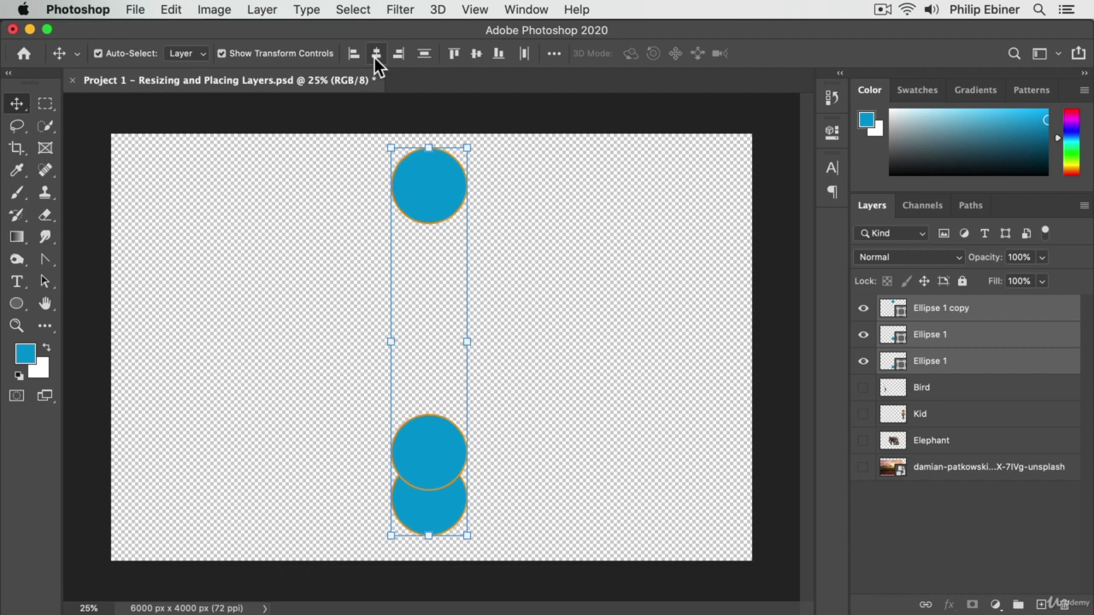
pyautogui.click(430, 56)
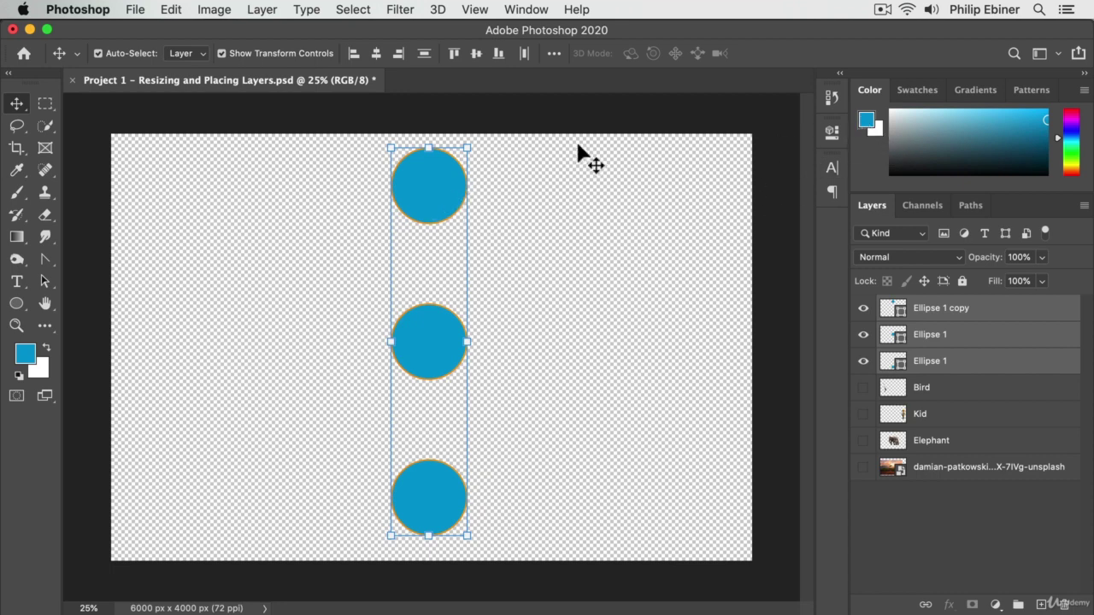
# - In Finder, preview Christmas Card 2019 v1.jpg from Pictures > 2019 > Family Photos 2019
pyautogui.press('super+Tab')
pyautogui.click(684, 357)
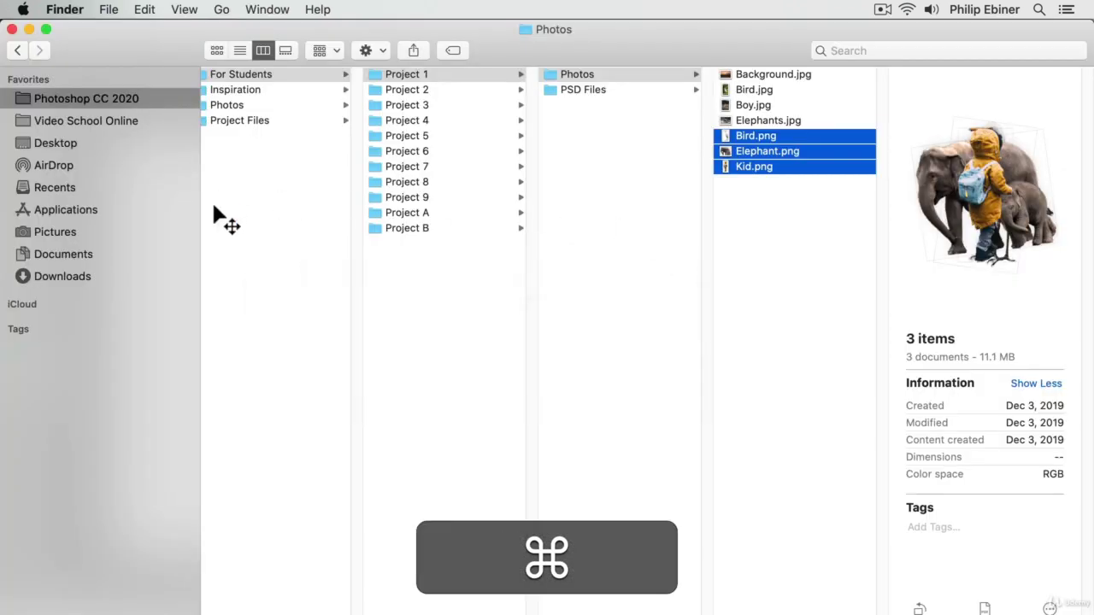
pyautogui.press('super+n')
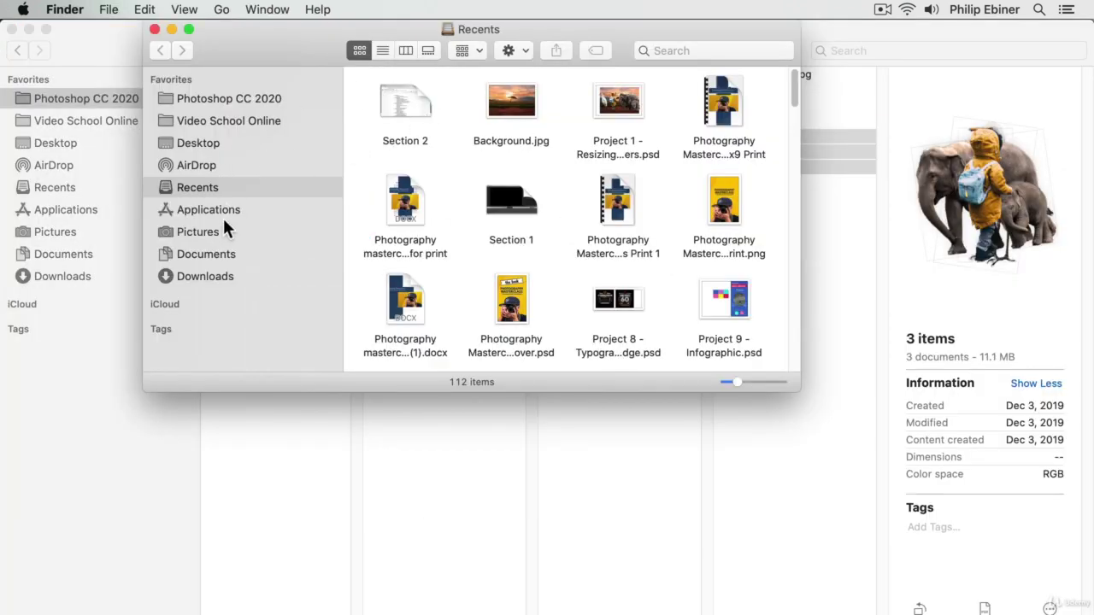
pyautogui.click(315, 227)
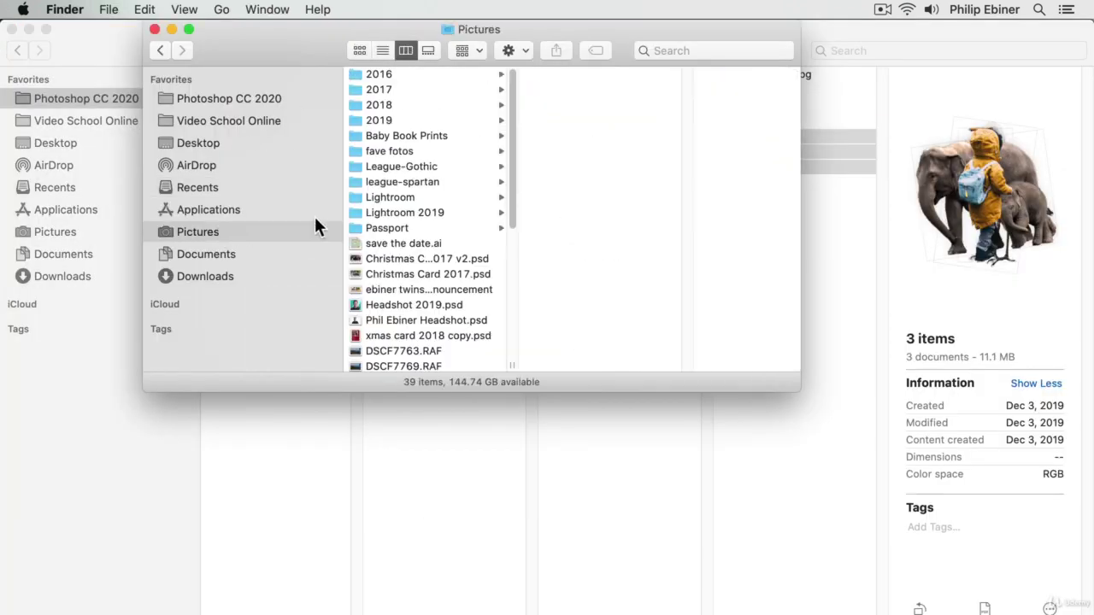
pyautogui.click(398, 124)
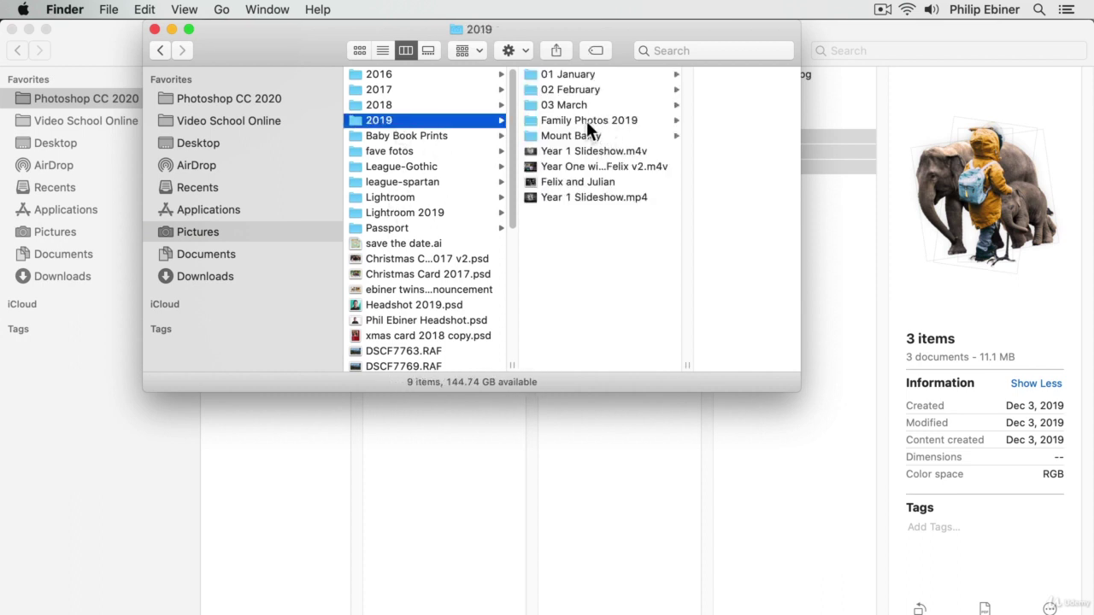
pyautogui.click(590, 121)
pyautogui.click(696, 75)
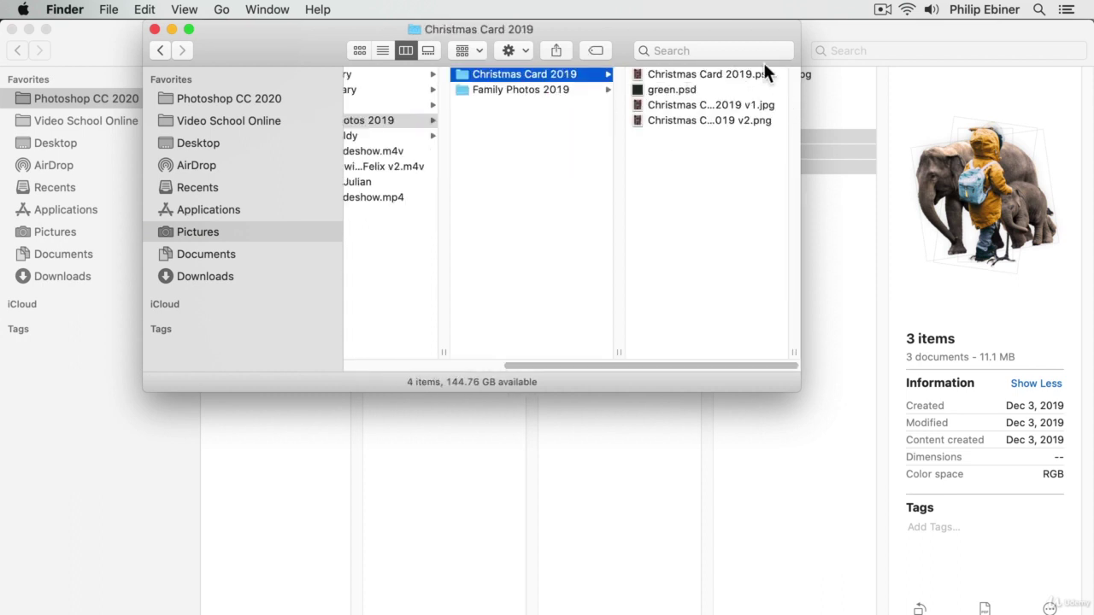
pyautogui.click(699, 103)
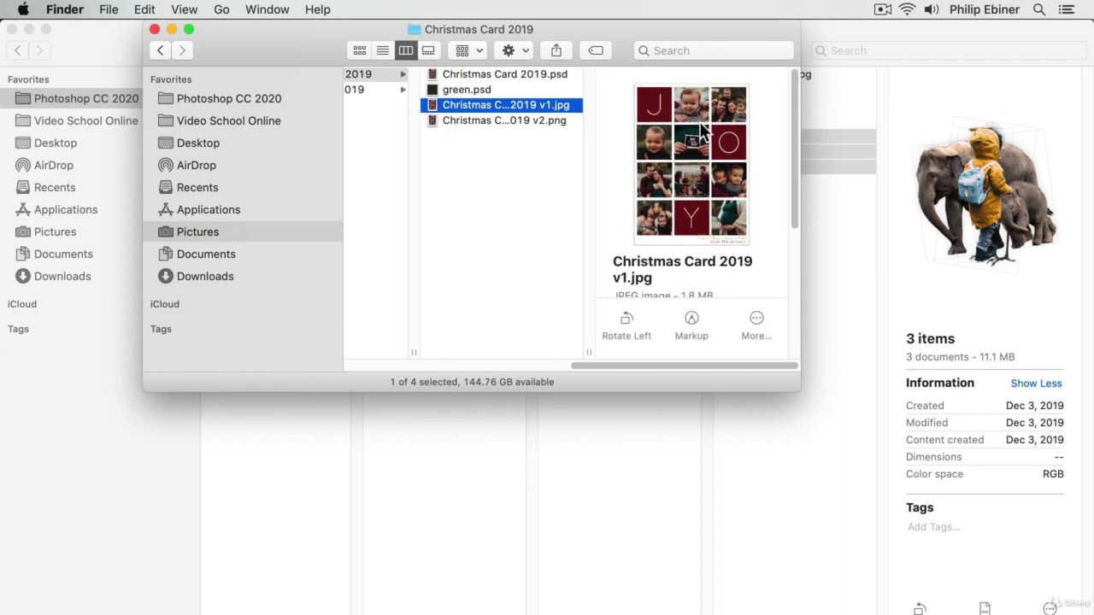
pyautogui.press('space')
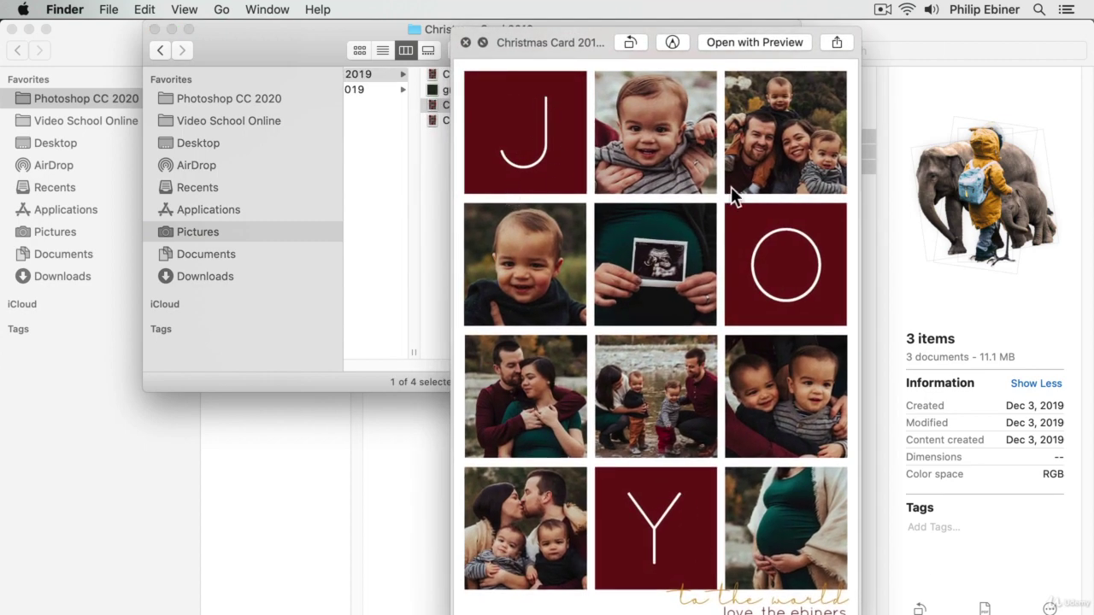
# - Shrink the card preview window and switch back to Photoshop
pyautogui.moveTo(845, 609); pyautogui.dragTo(794, 551)
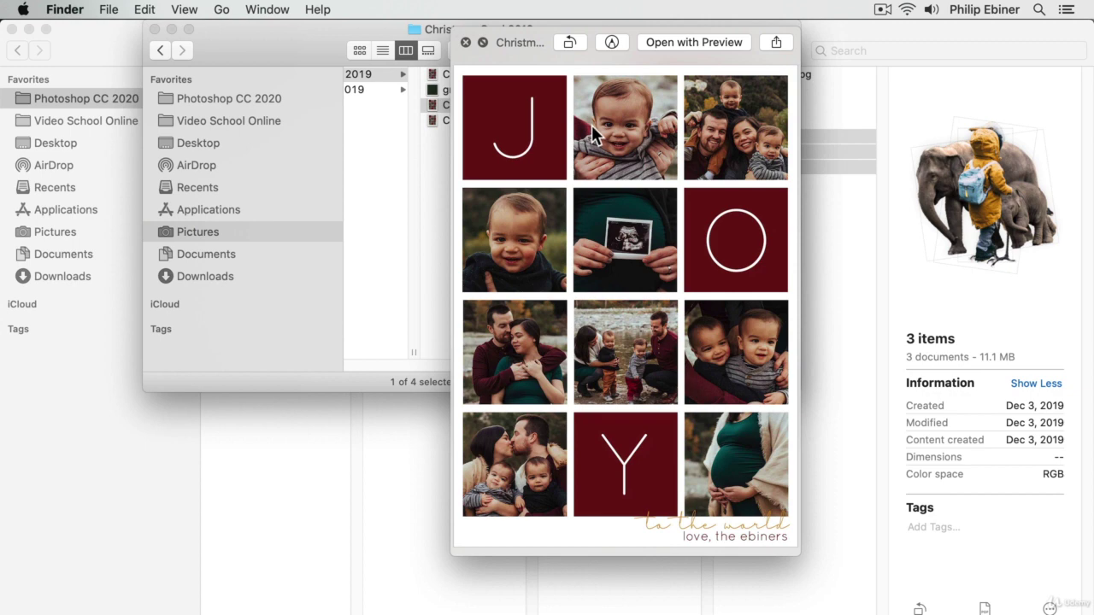
pyautogui.press('super')
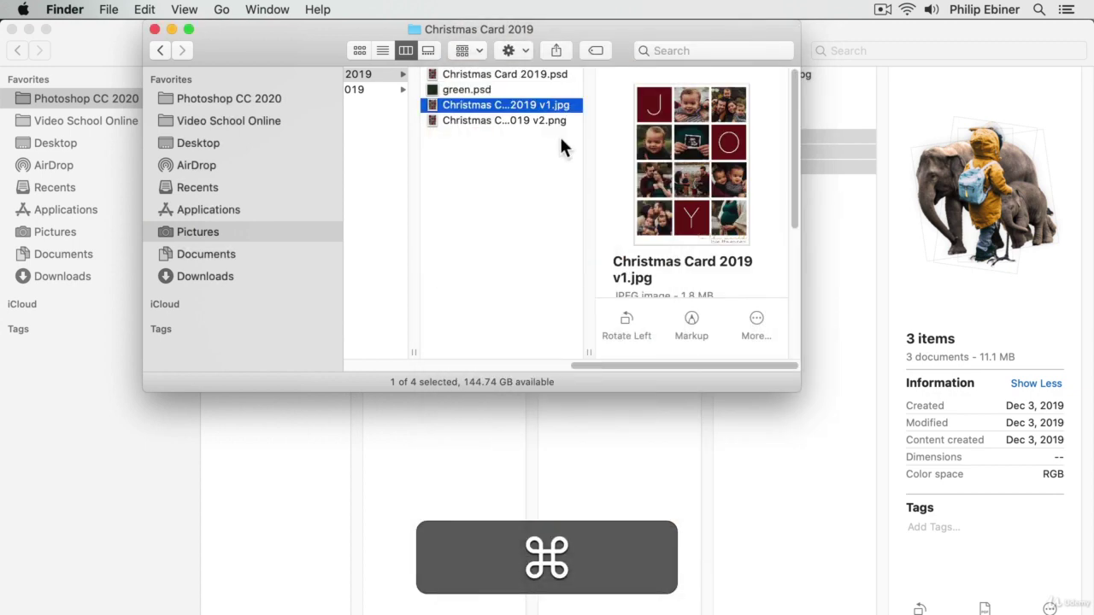
pyautogui.press('super+Tab')
pyautogui.click(398, 374)
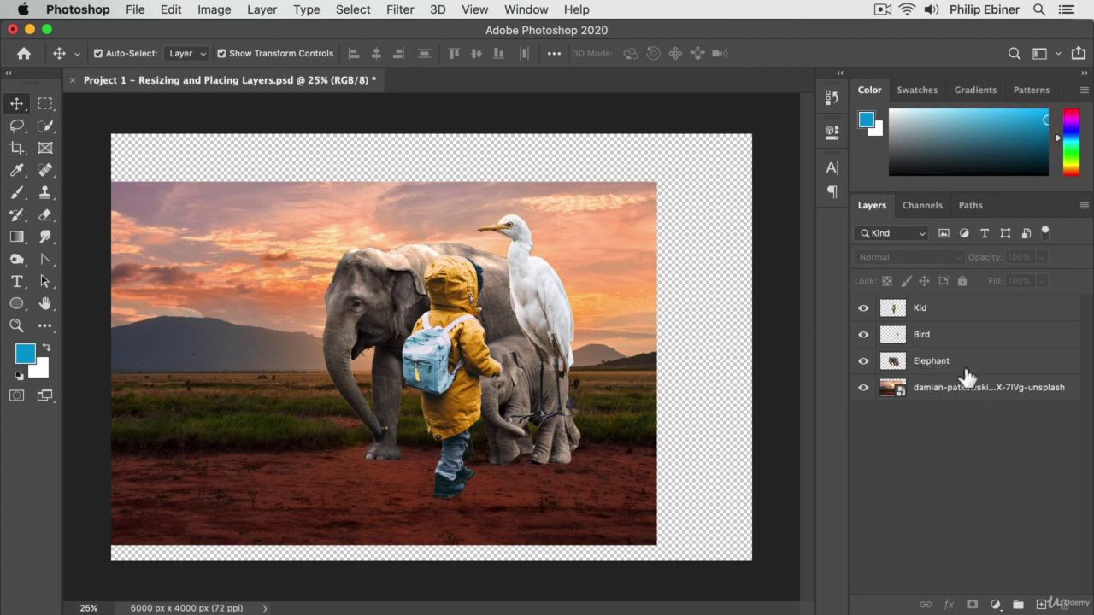
# - Select the Kid layer in the Layers panel
pyautogui.click(956, 311)
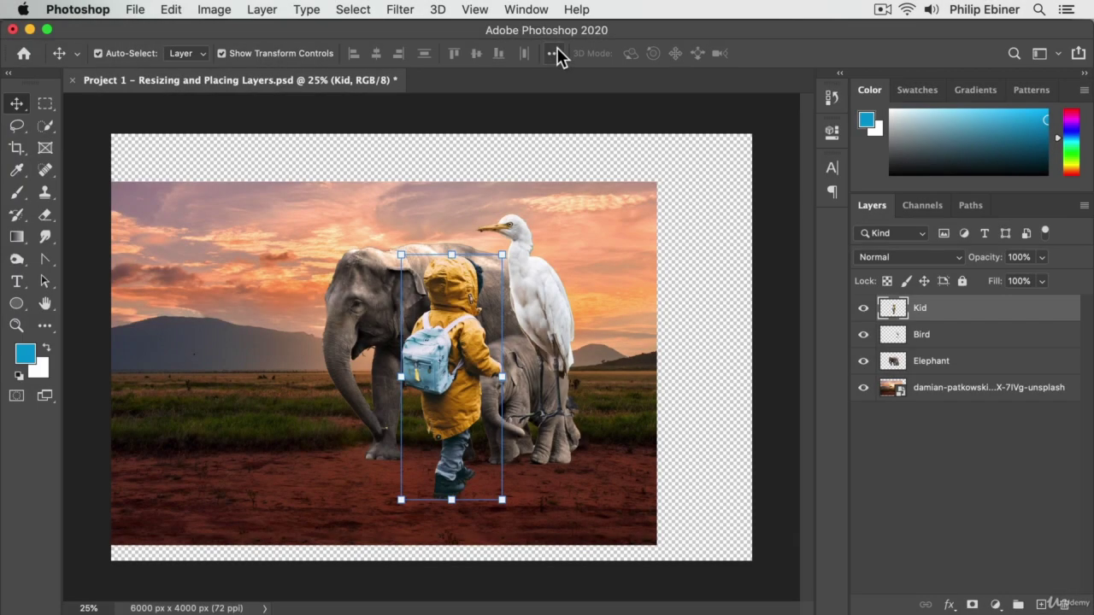
# - Select the Kid, Bird and Elephant layers and distribute them by their top edges
pyautogui.click(556, 51)
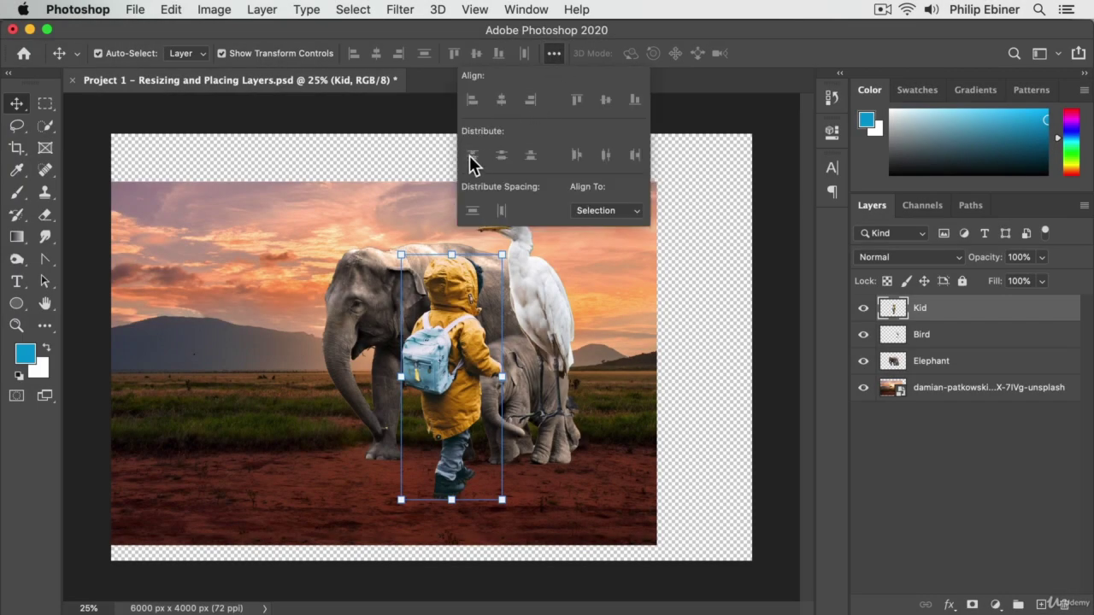
pyautogui.press('super+alt+a')
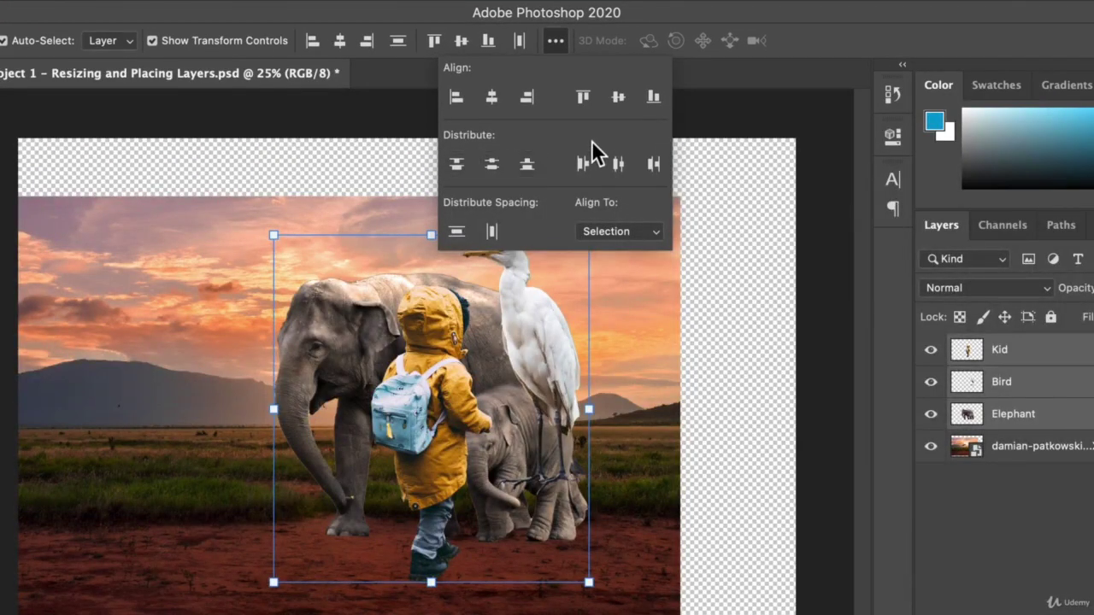
pyautogui.click(459, 161)
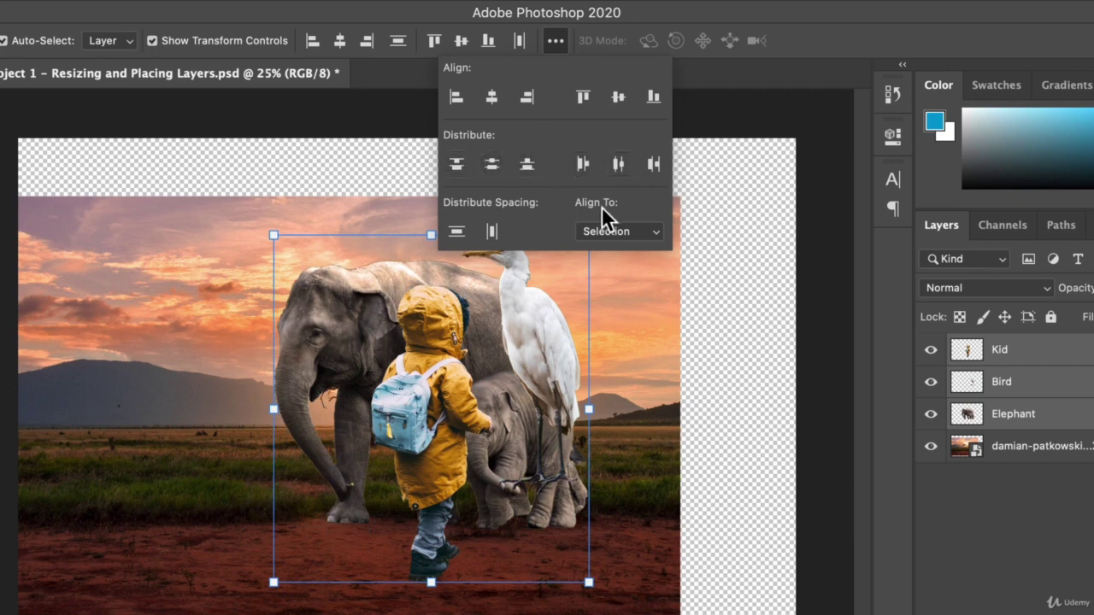
# - Change the Align To reference from Selection to Canvas, then deselect the layers
pyautogui.click(636, 231)
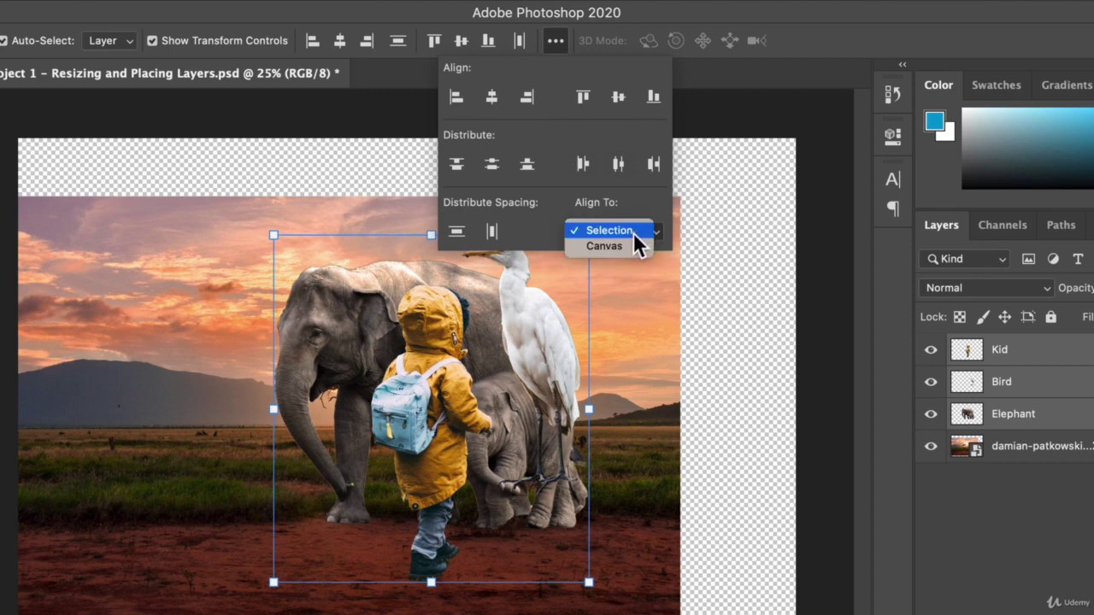
pyautogui.click(634, 208)
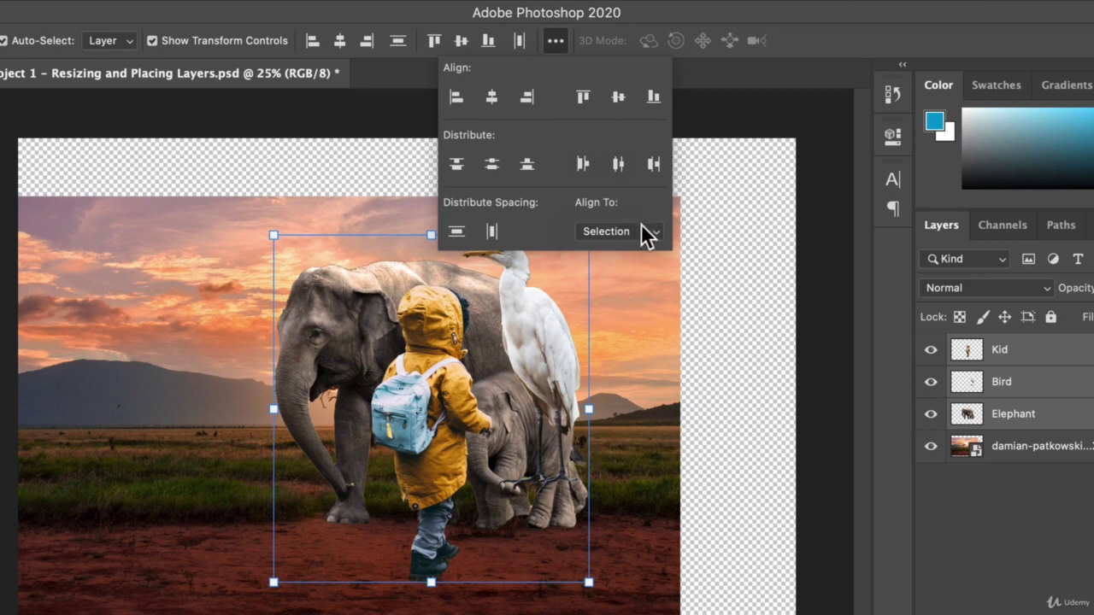
pyautogui.click(640, 229)
pyautogui.click(614, 244)
pyautogui.click(810, 190)
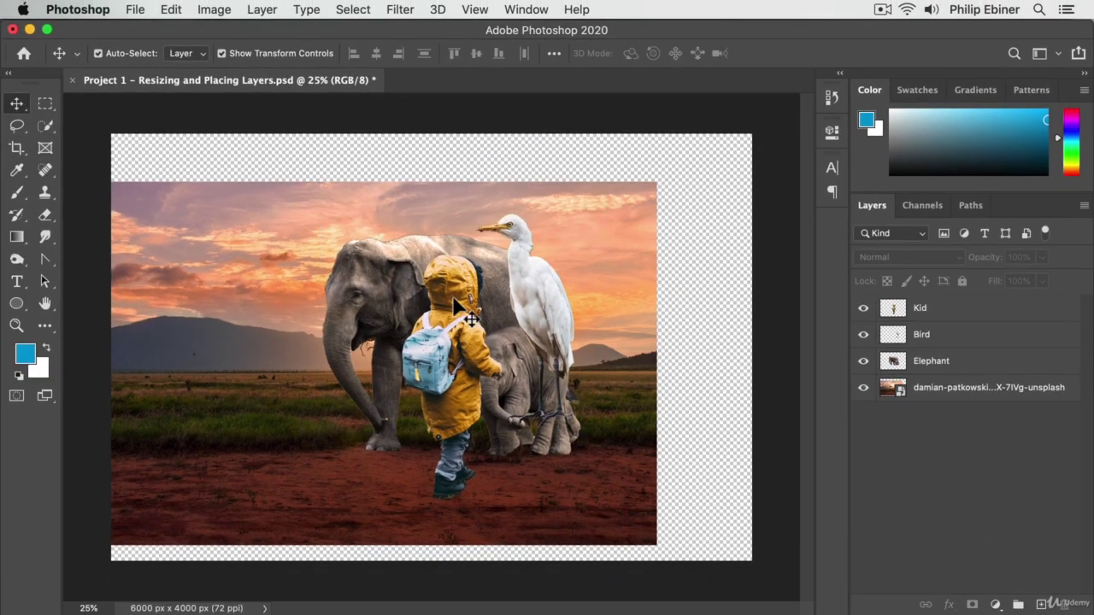
# - Move the kid, then centre it horizontally and vertically on the canvas
pyautogui.moveTo(458, 303); pyautogui.dragTo(275, 273)
pyautogui.click(376, 53)
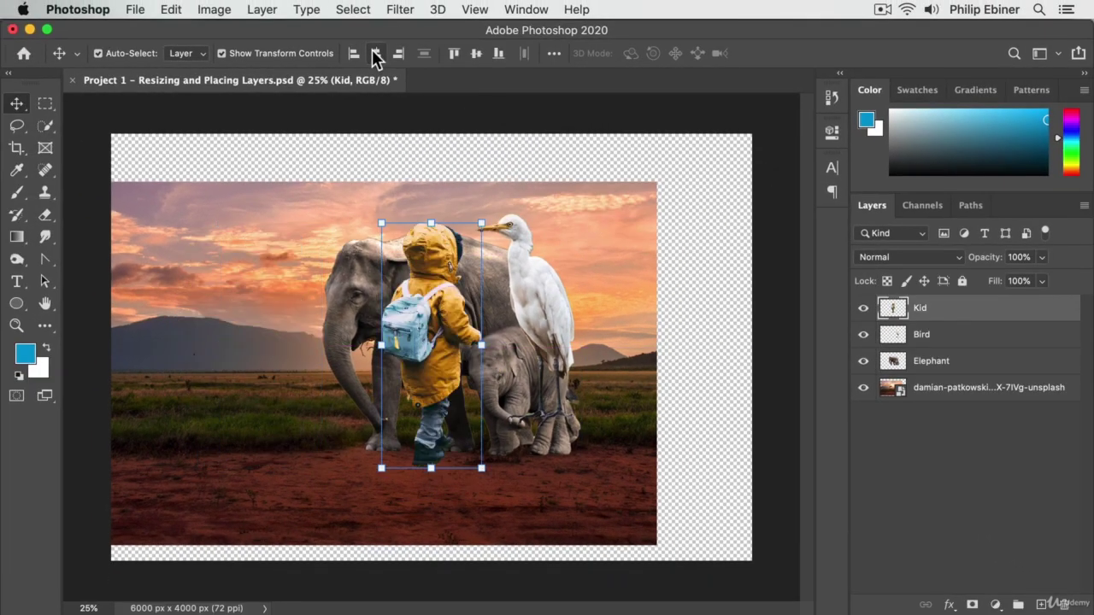
pyautogui.click(479, 55)
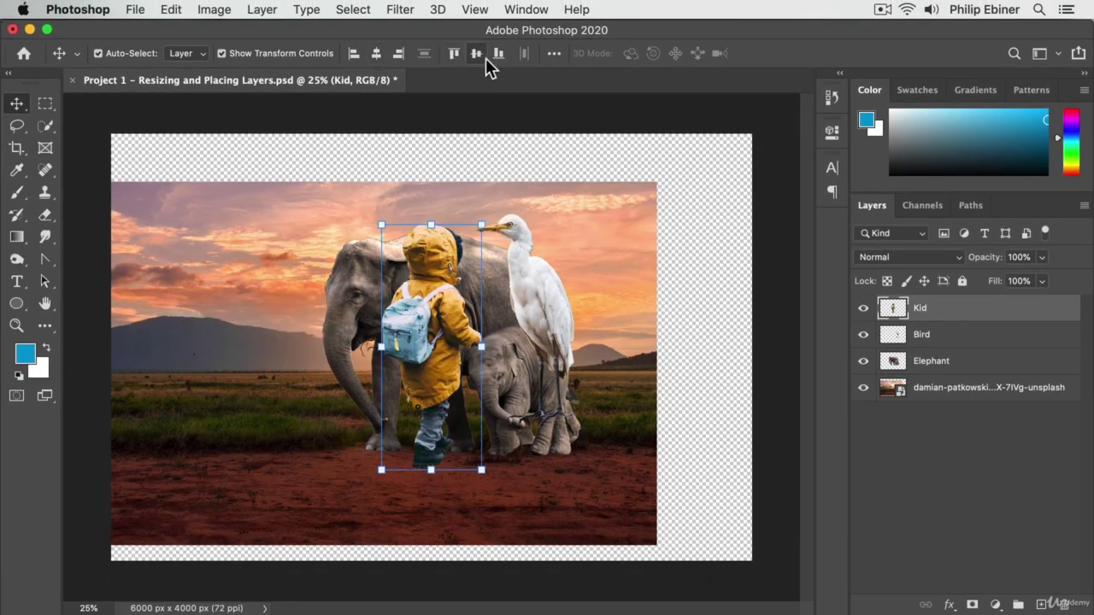
# - Centre the background sunset photo horizontally and vertically on the canvas
pyautogui.click(621, 227)
pyautogui.click(376, 54)
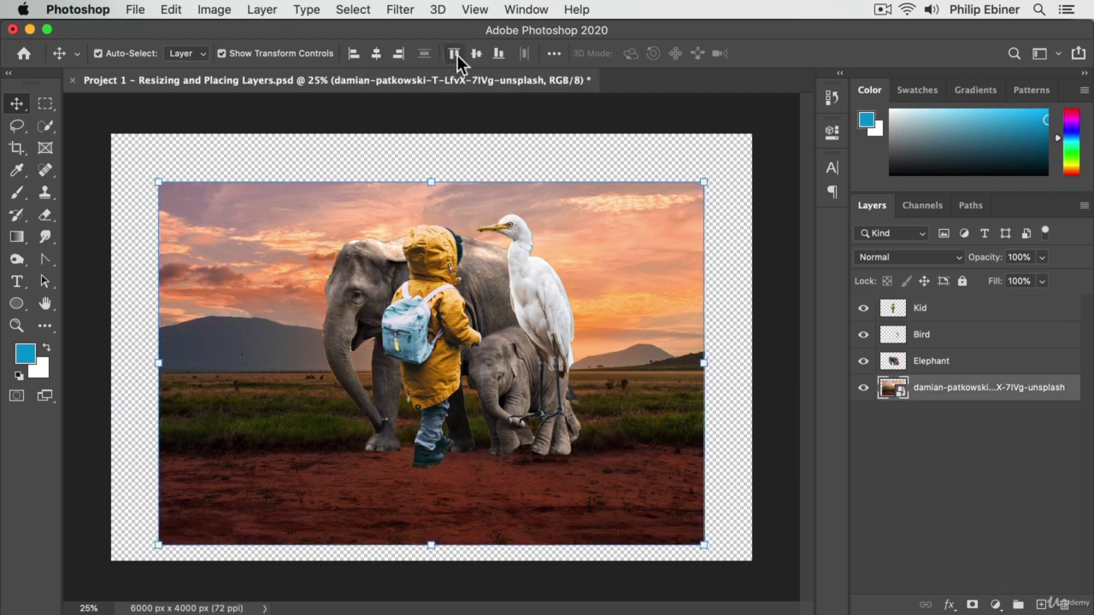
pyautogui.click(481, 53)
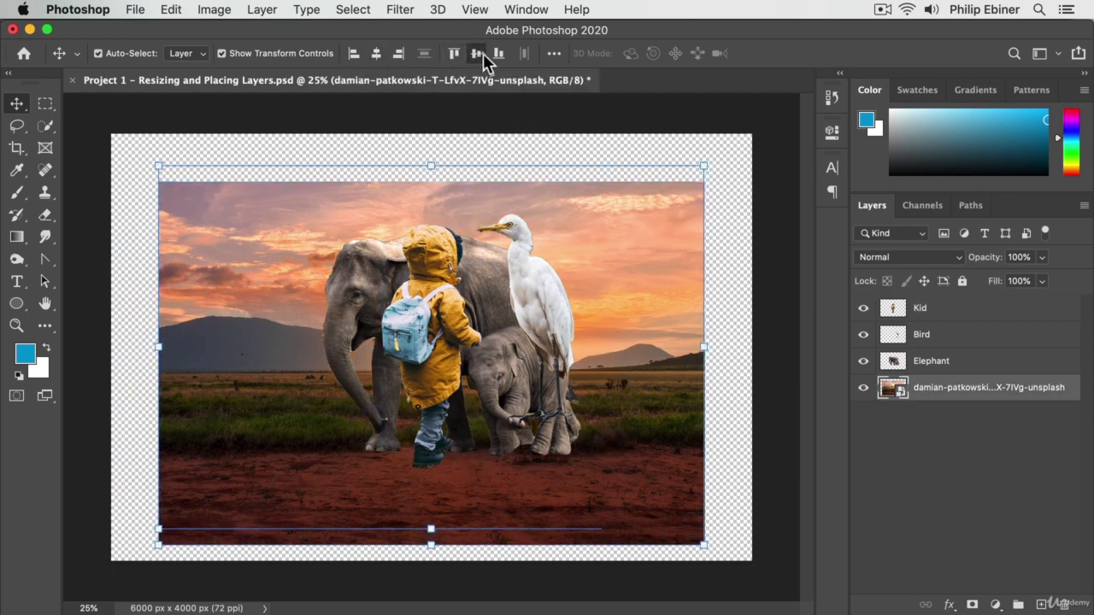
# - Select all four layers, centre them horizontally and vertically on the canvas, then deselect
pyautogui.keyDown('super'); pyautogui.click(957, 316); pyautogui.keyUp('super')
pyautogui.keyDown('super'); pyautogui.click(957, 318); pyautogui.keyUp('super')
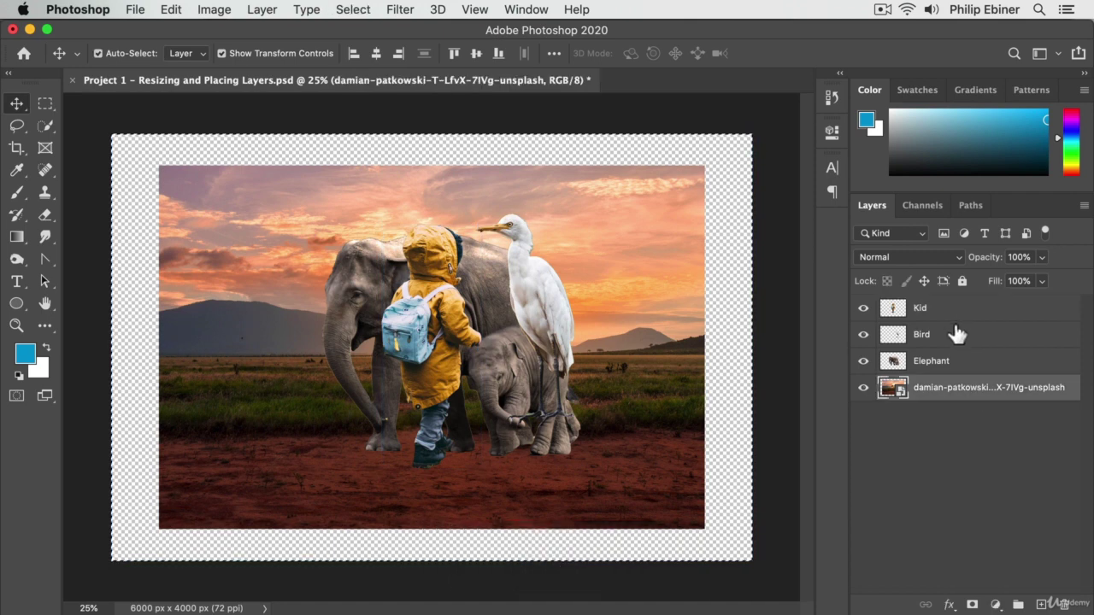
pyautogui.keyDown('shift'); pyautogui.click(923, 306); pyautogui.keyUp('shift')
pyautogui.click(375, 54)
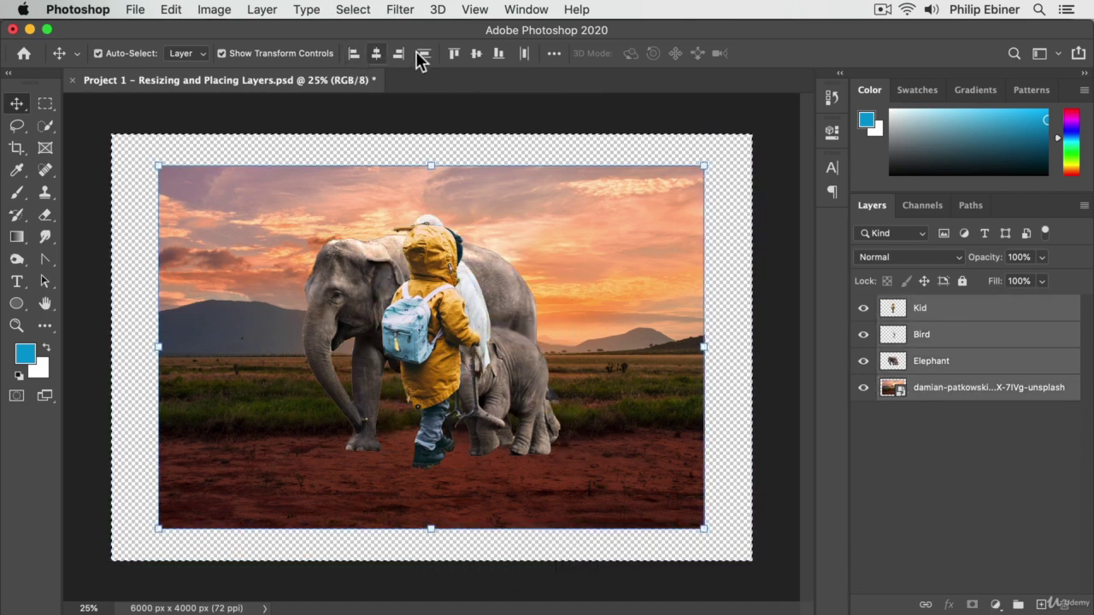
pyautogui.click(492, 56)
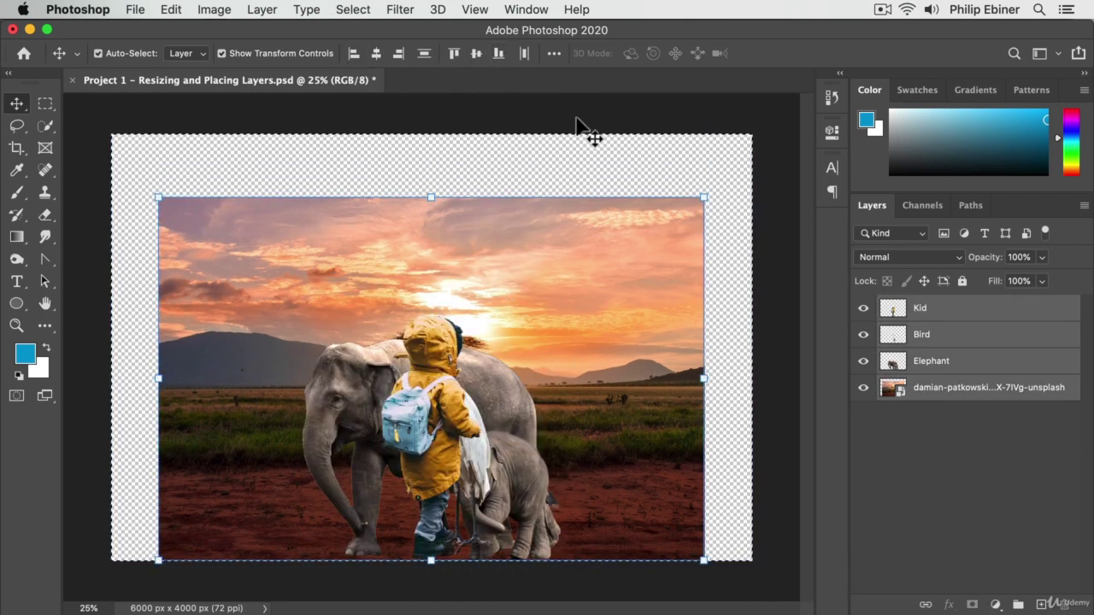
pyautogui.click(477, 54)
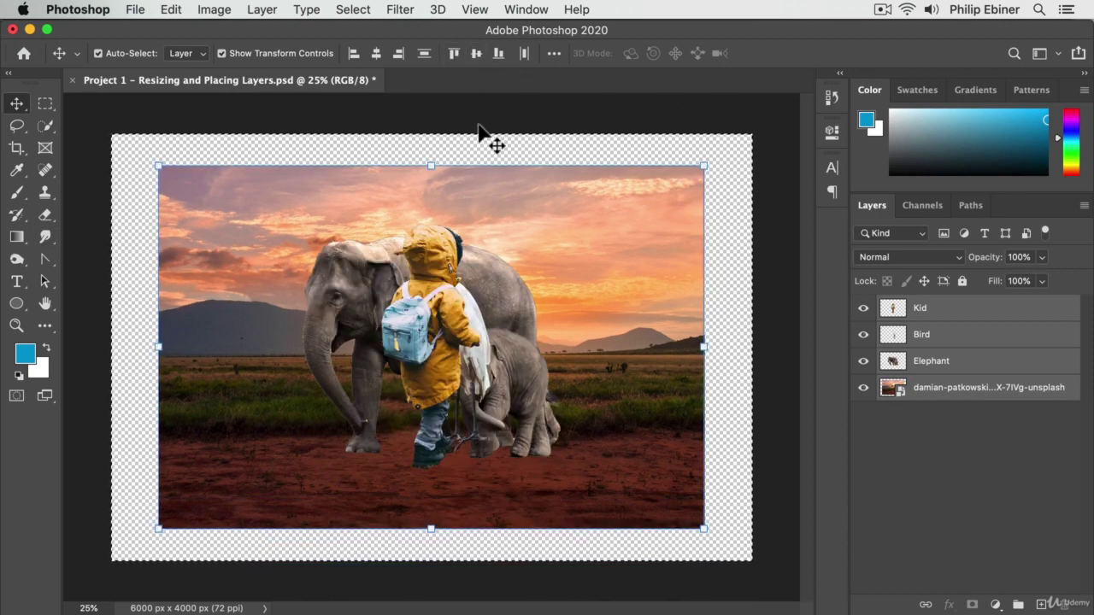
pyautogui.click(952, 449)
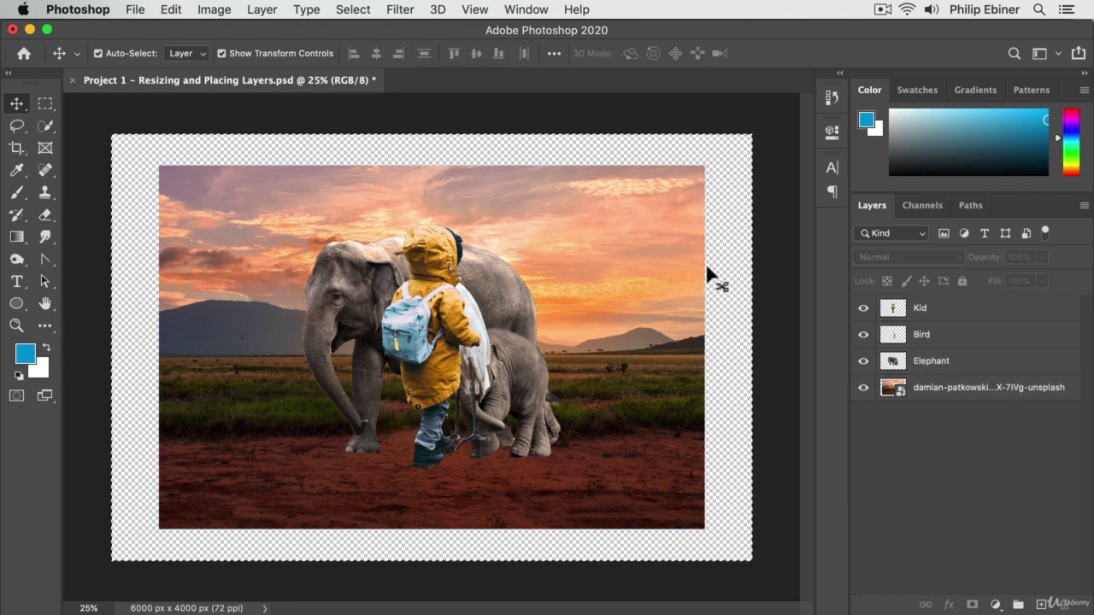
pyautogui.click(45, 104)
# - With the Bird layer and Move tool active, set Align To back to Selection
pyautogui.click(134, 154)
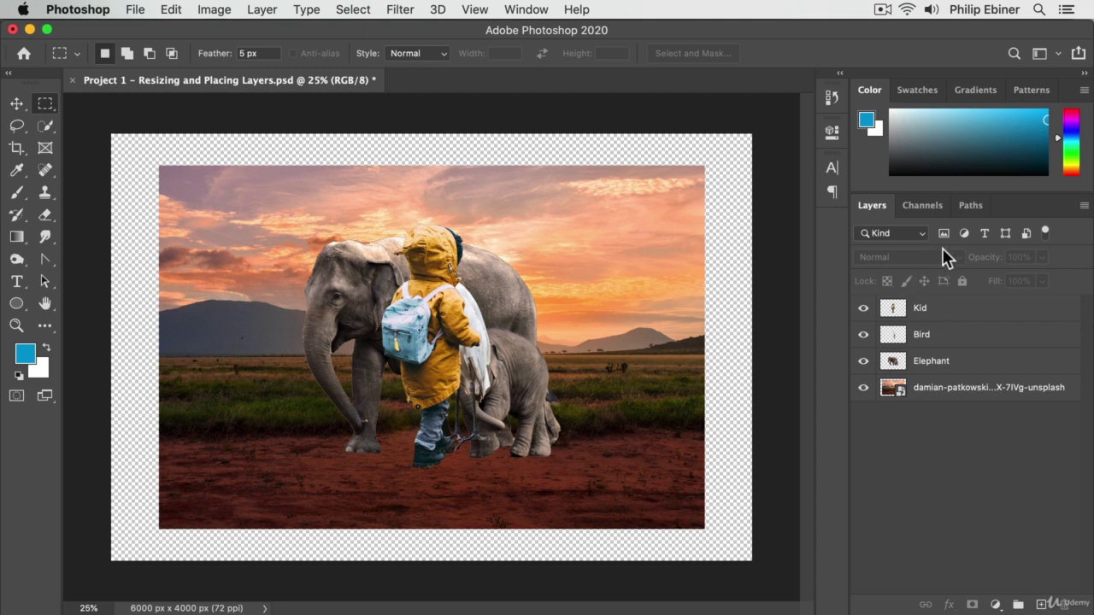
pyautogui.click(968, 340)
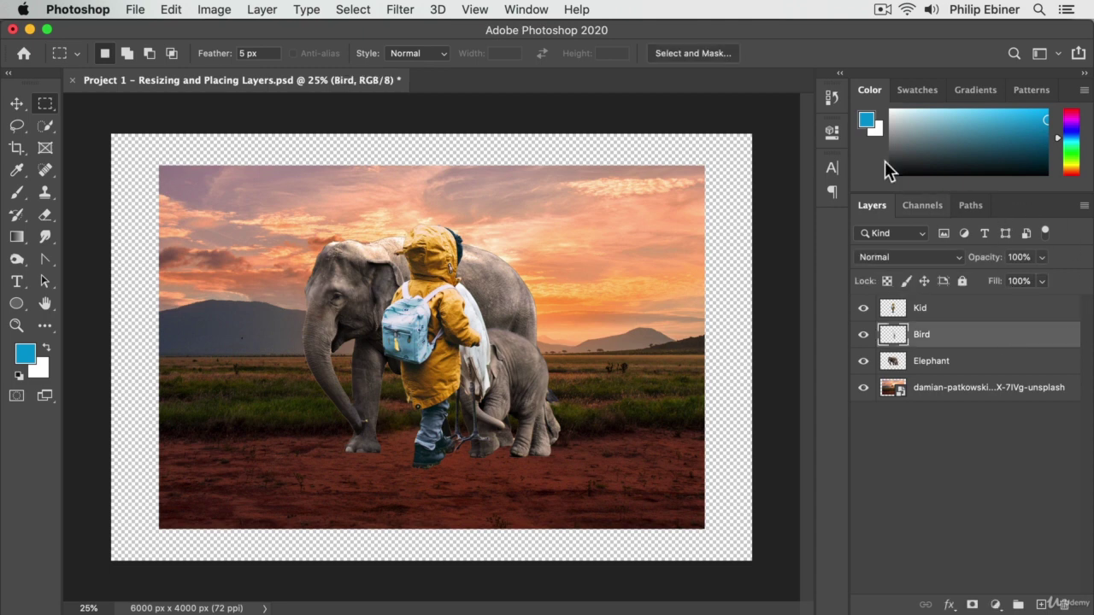
pyautogui.click(16, 103)
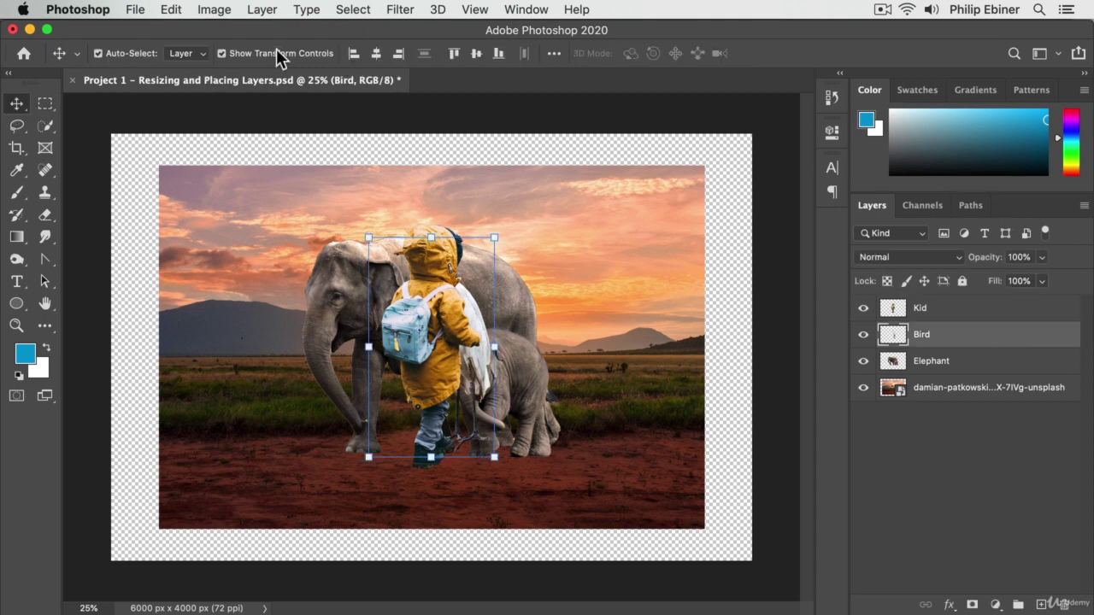
pyautogui.click(555, 54)
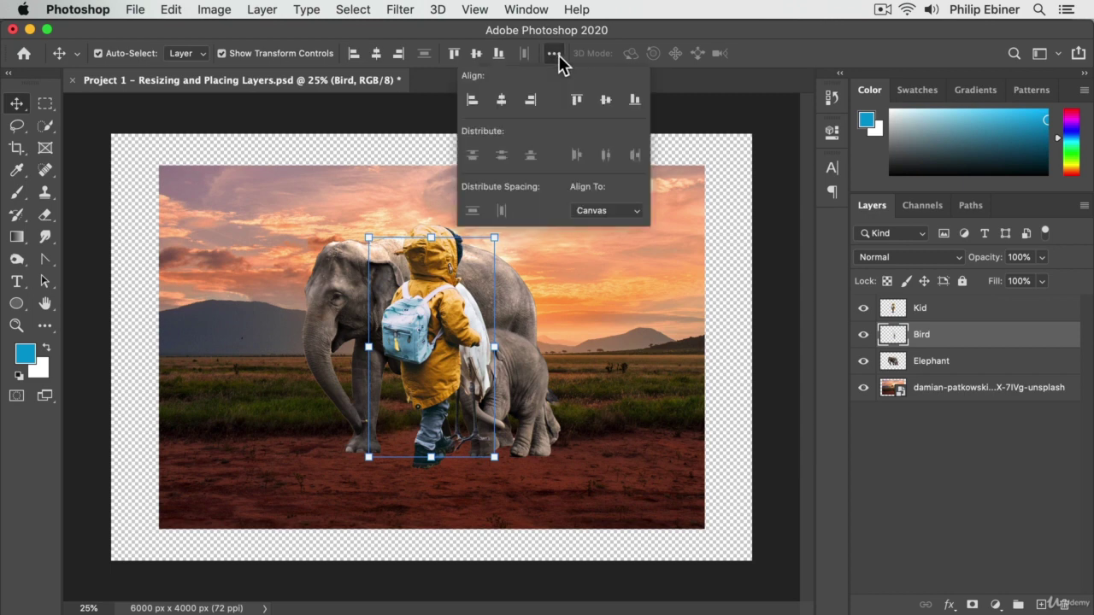
pyautogui.click(617, 209)
pyautogui.click(598, 197)
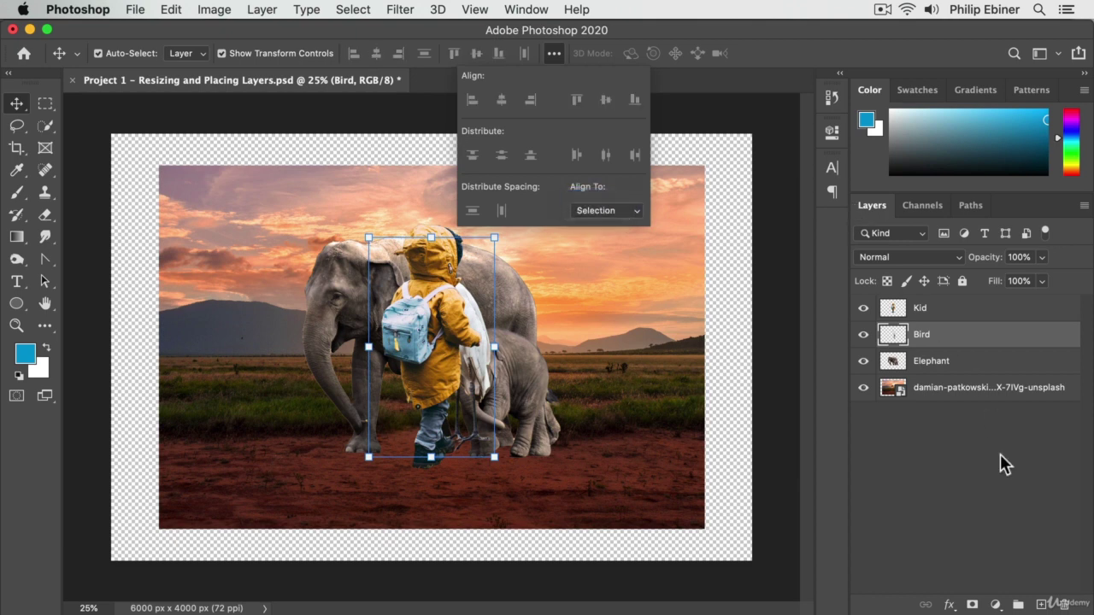
pyautogui.click(969, 490)
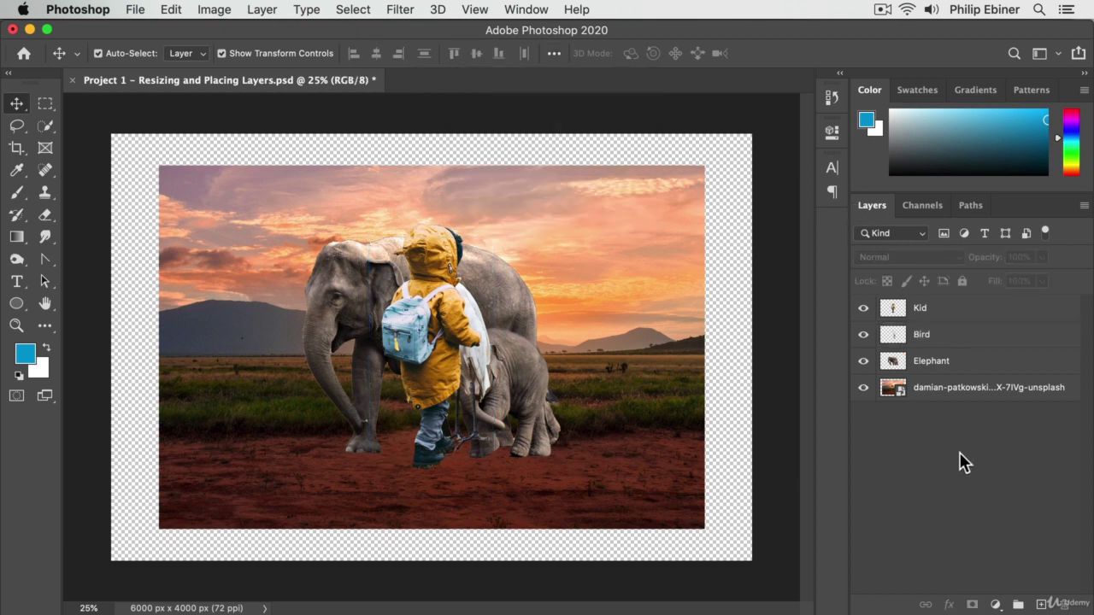